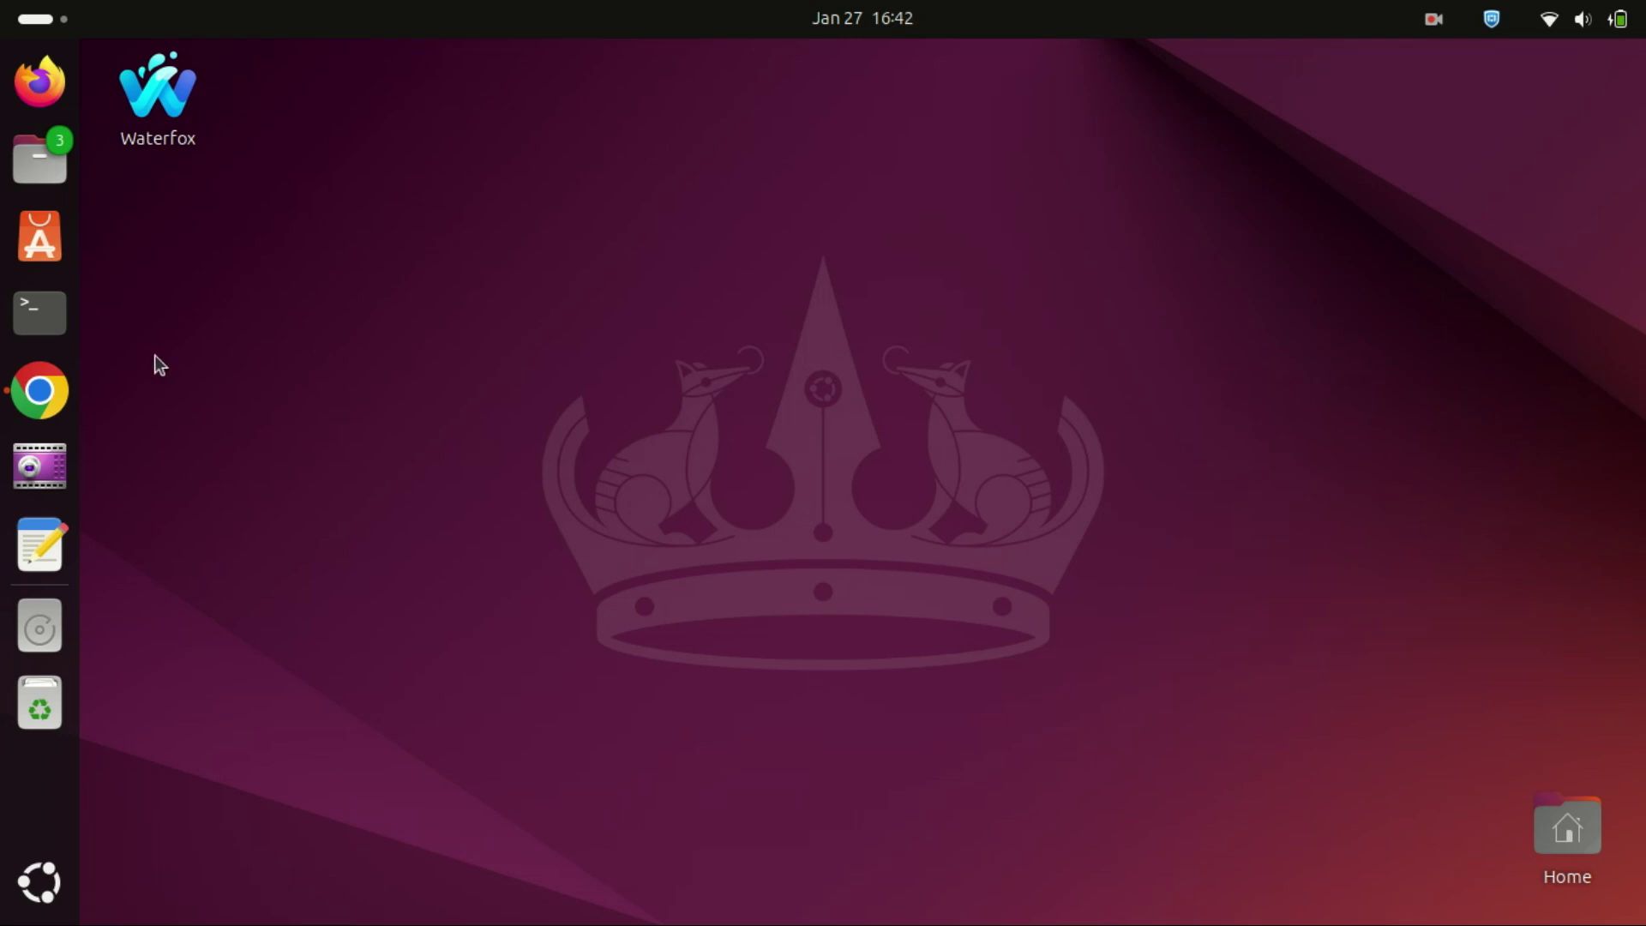
# Open a maximized terminal and run sudo apt update, entering the administrator password
pyautogui.click(40, 310)
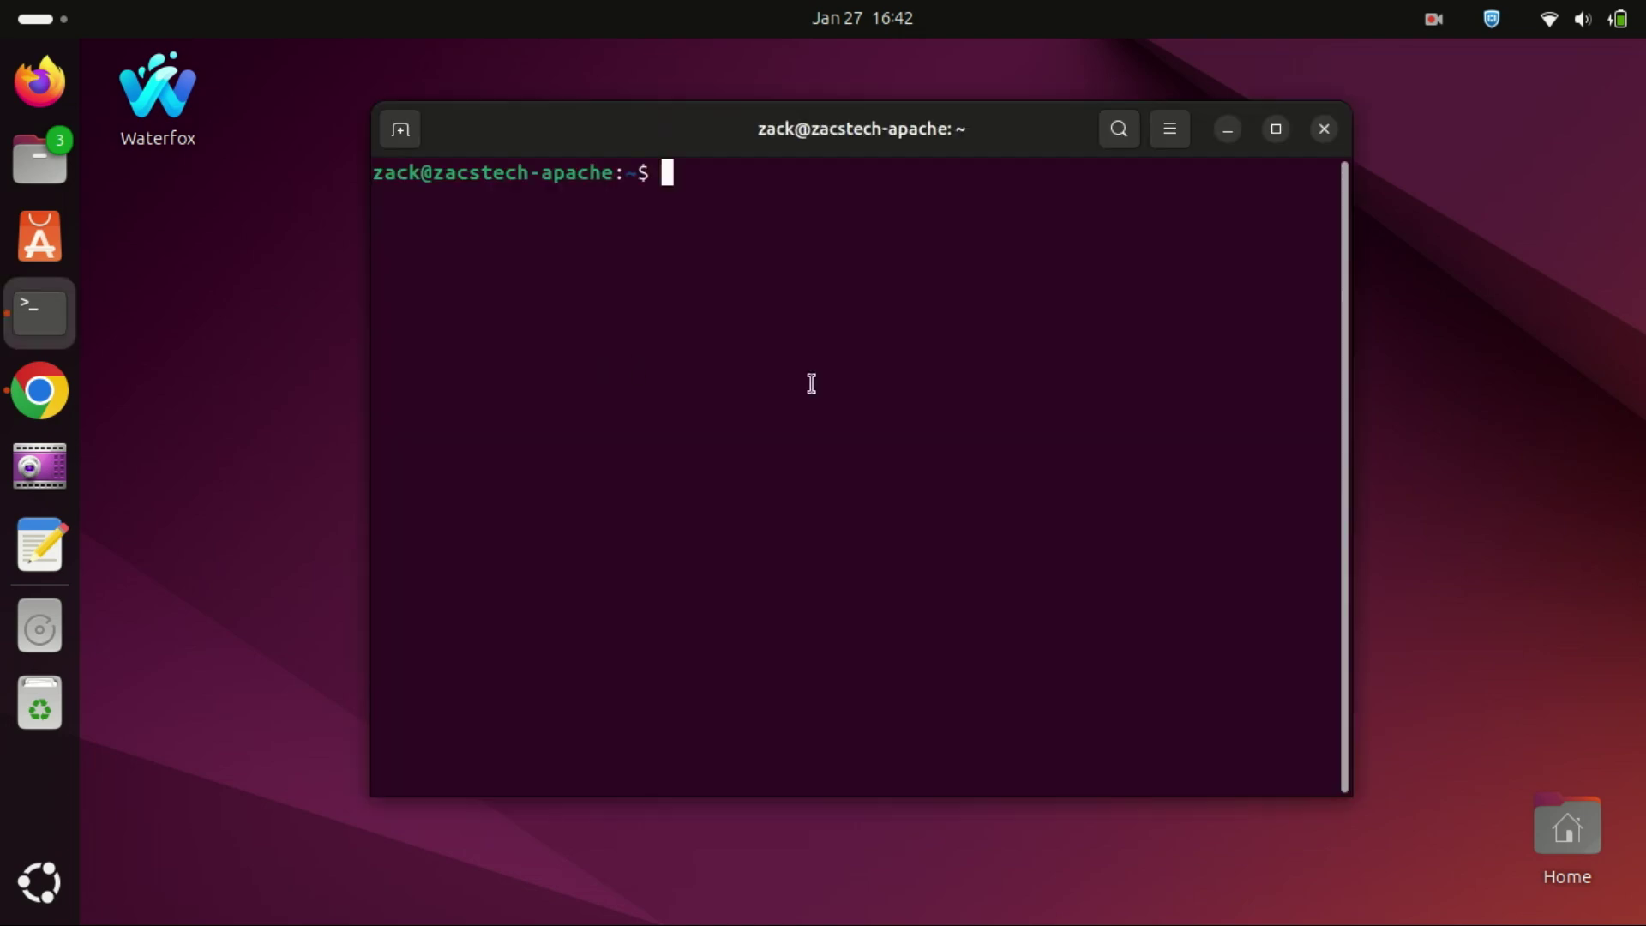
pyautogui.click(1278, 133)
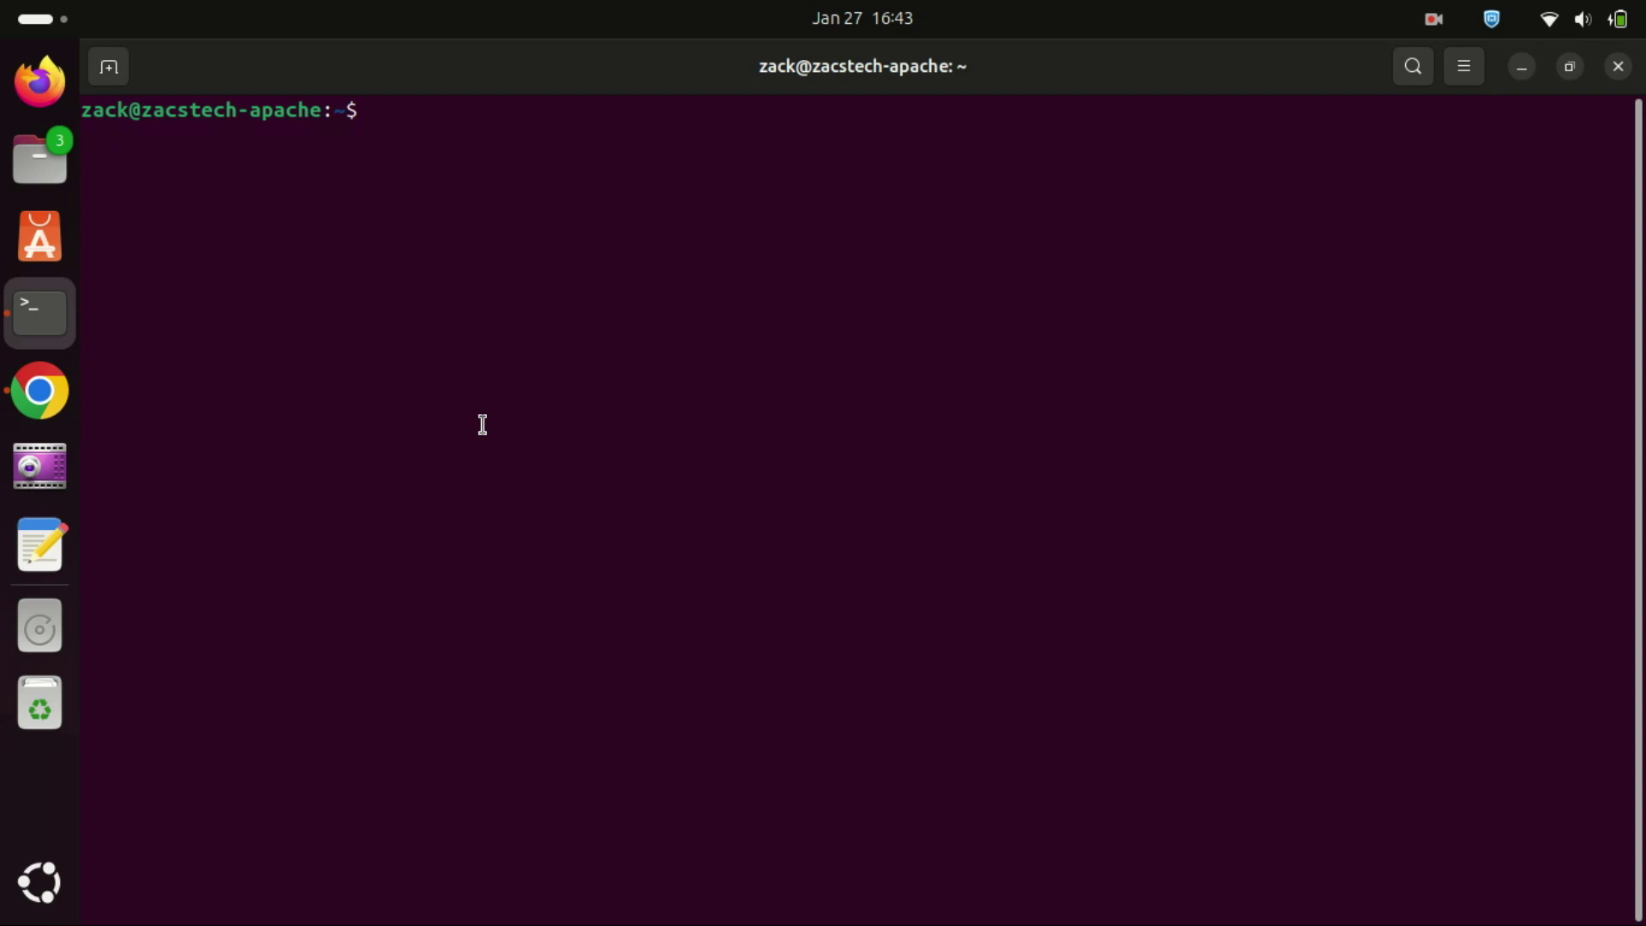
pyautogui.write('sudo apt u')
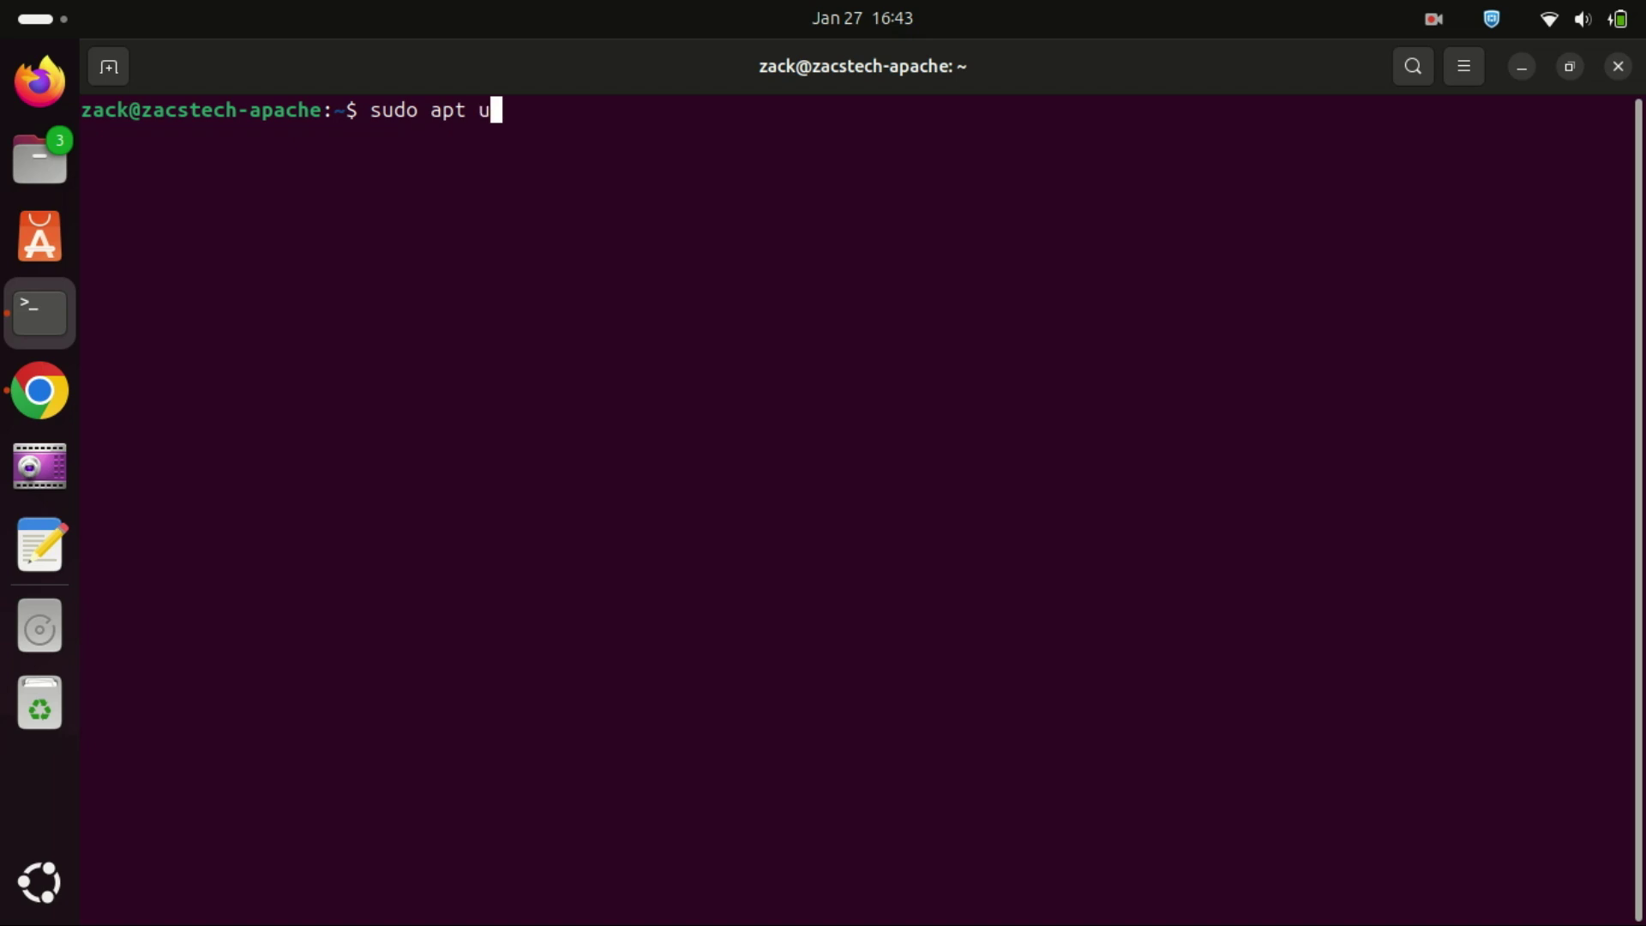
pyautogui.write('pdate')
pyautogui.press('Return')
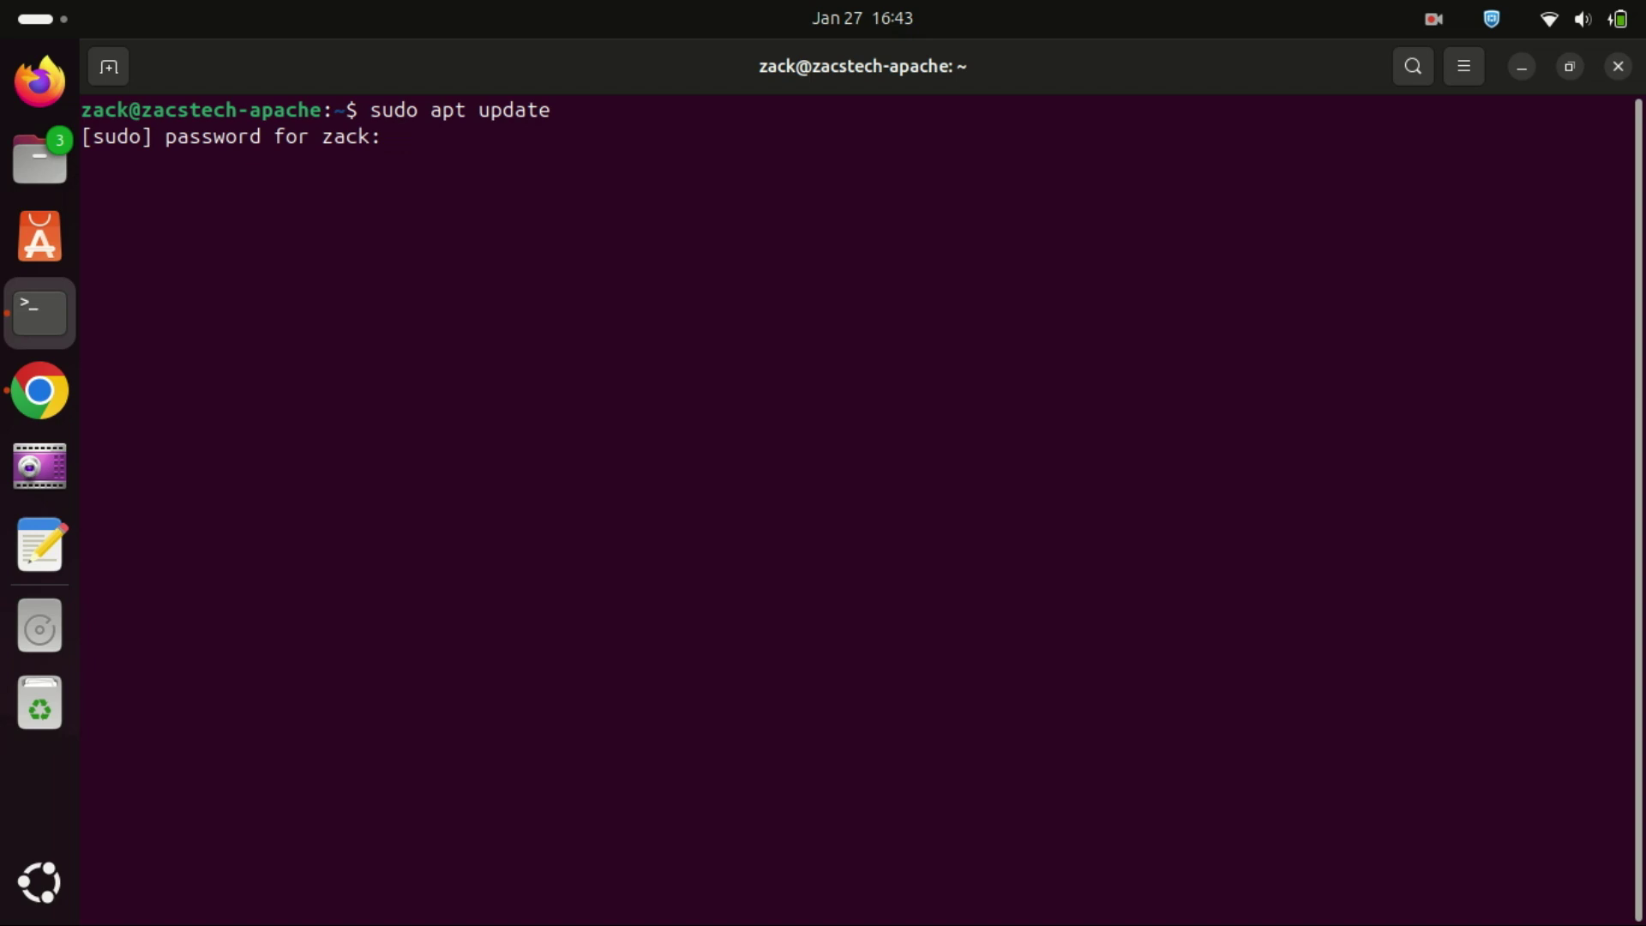
pyautogui.press('Return')
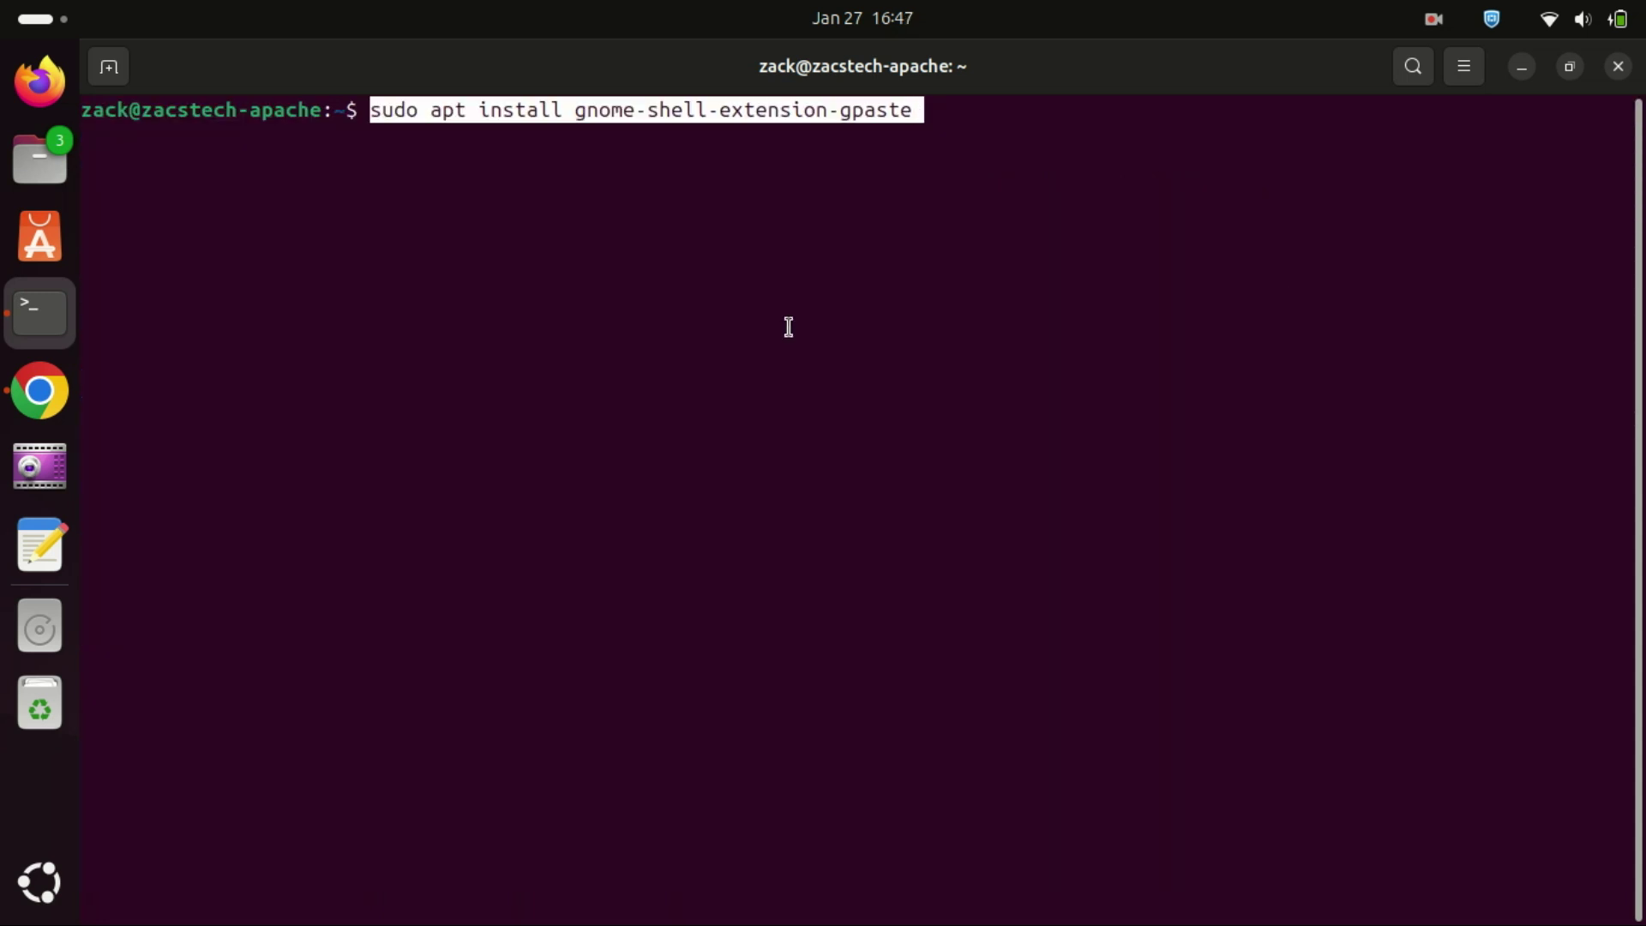
# Install gnome-shell-extension-gpaste with apt, answering y to confirm
pyautogui.press('End')
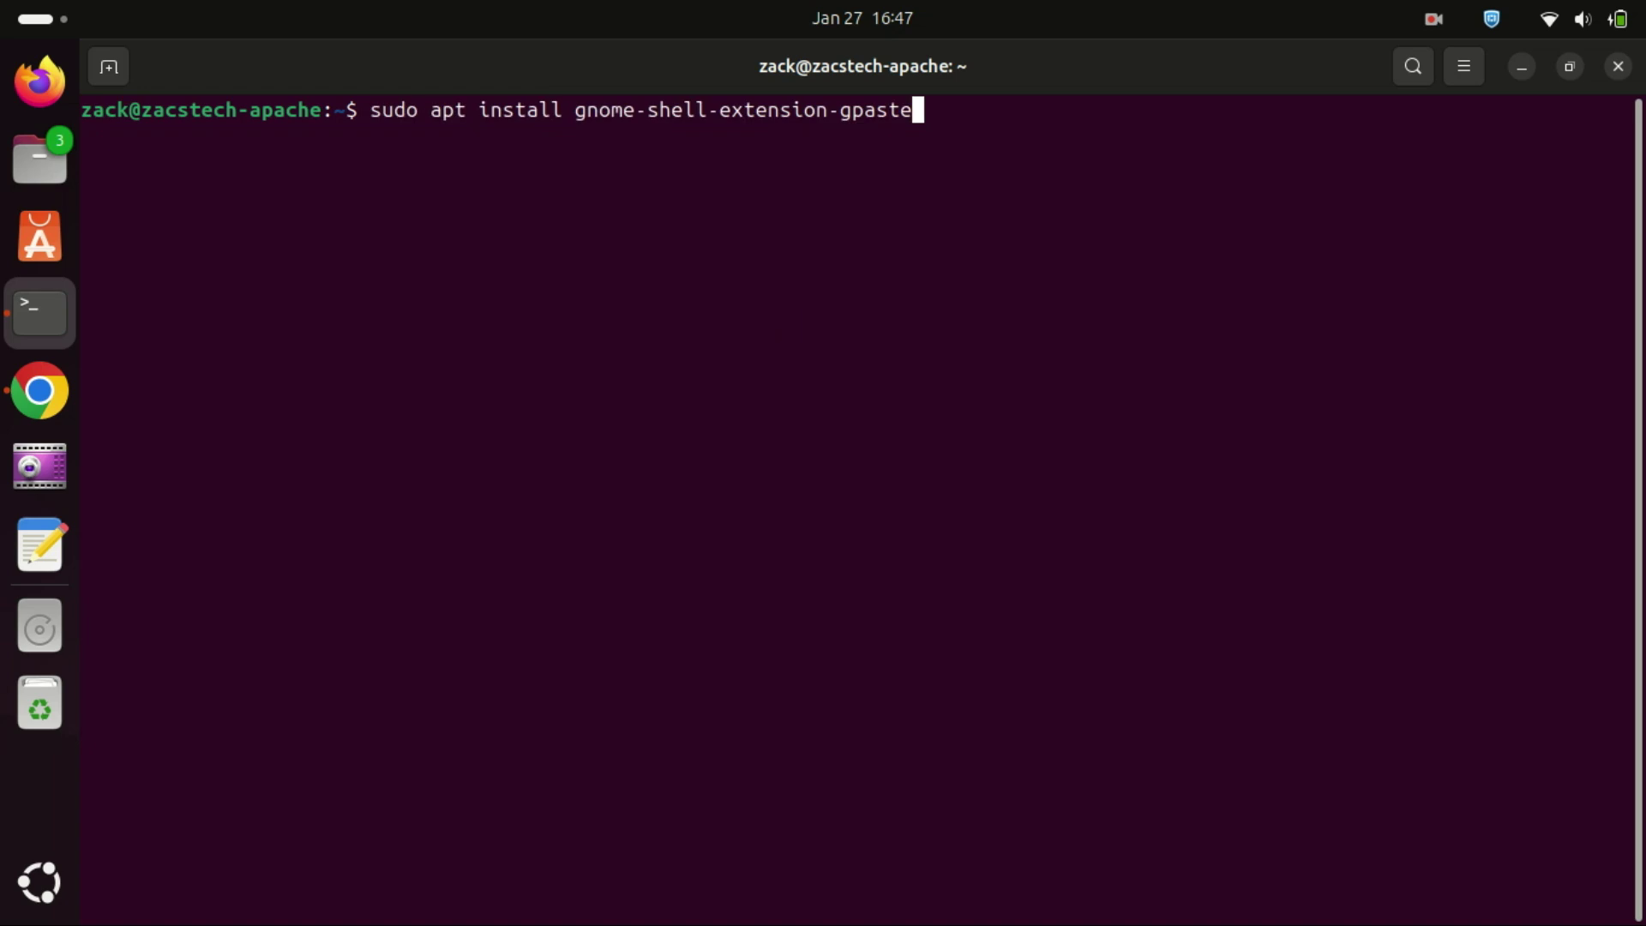
pyautogui.press('Return')
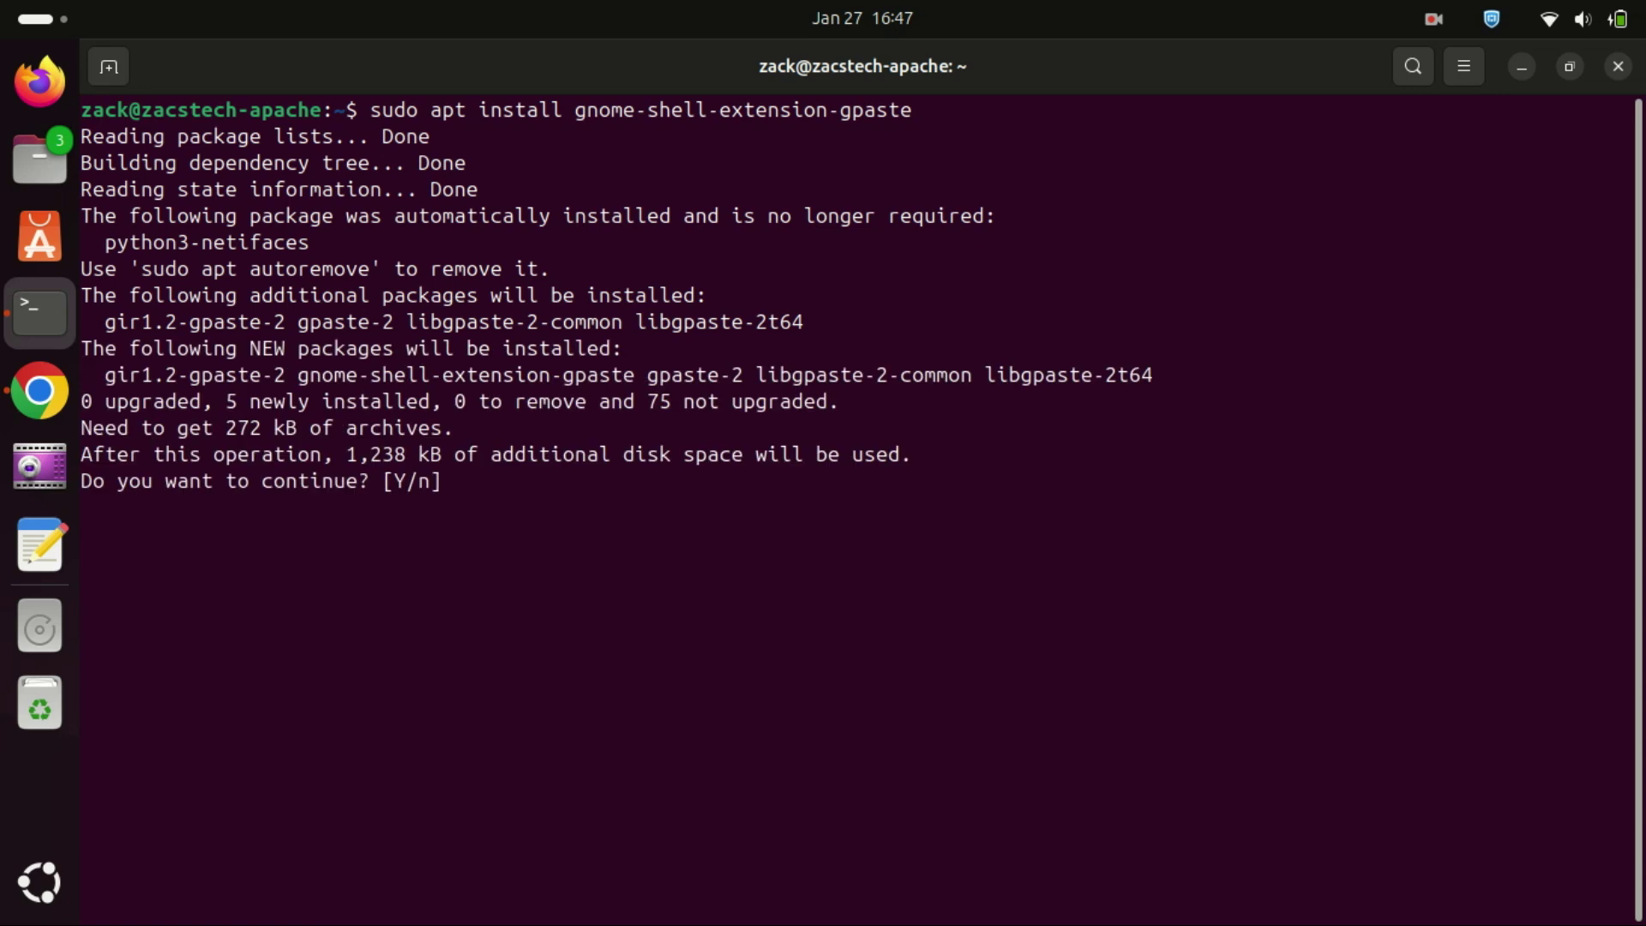
pyautogui.write('y')
pyautogui.press('Return')
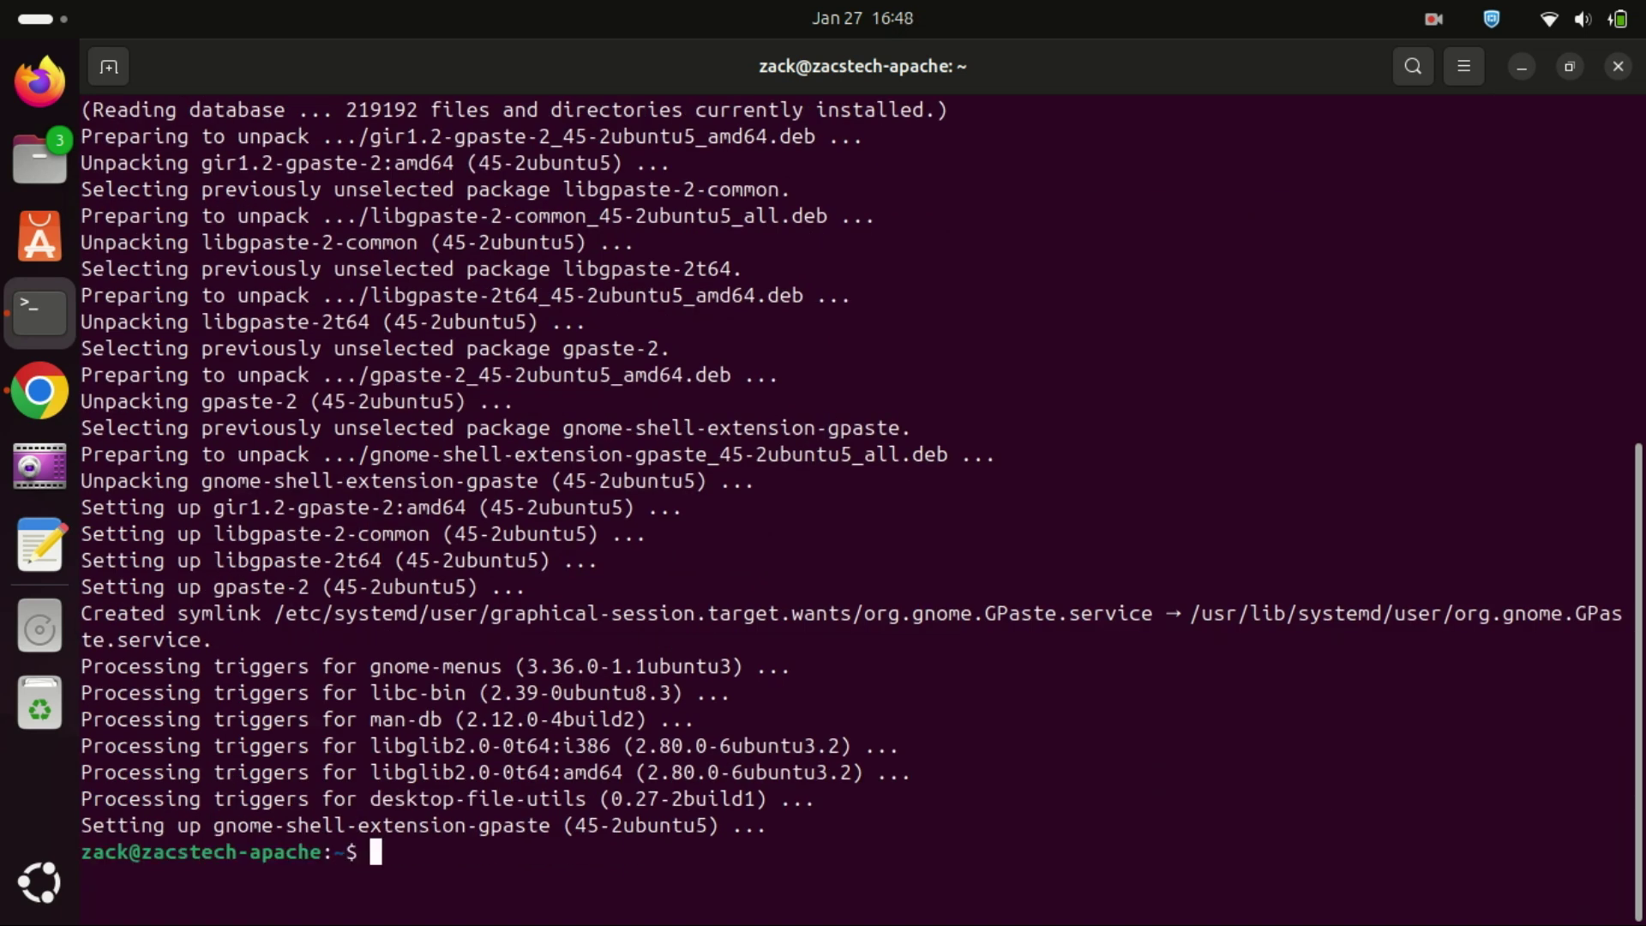
# Clear the terminal output and minimize the terminal window
pyautogui.write('clear')
pyautogui.press('Return')
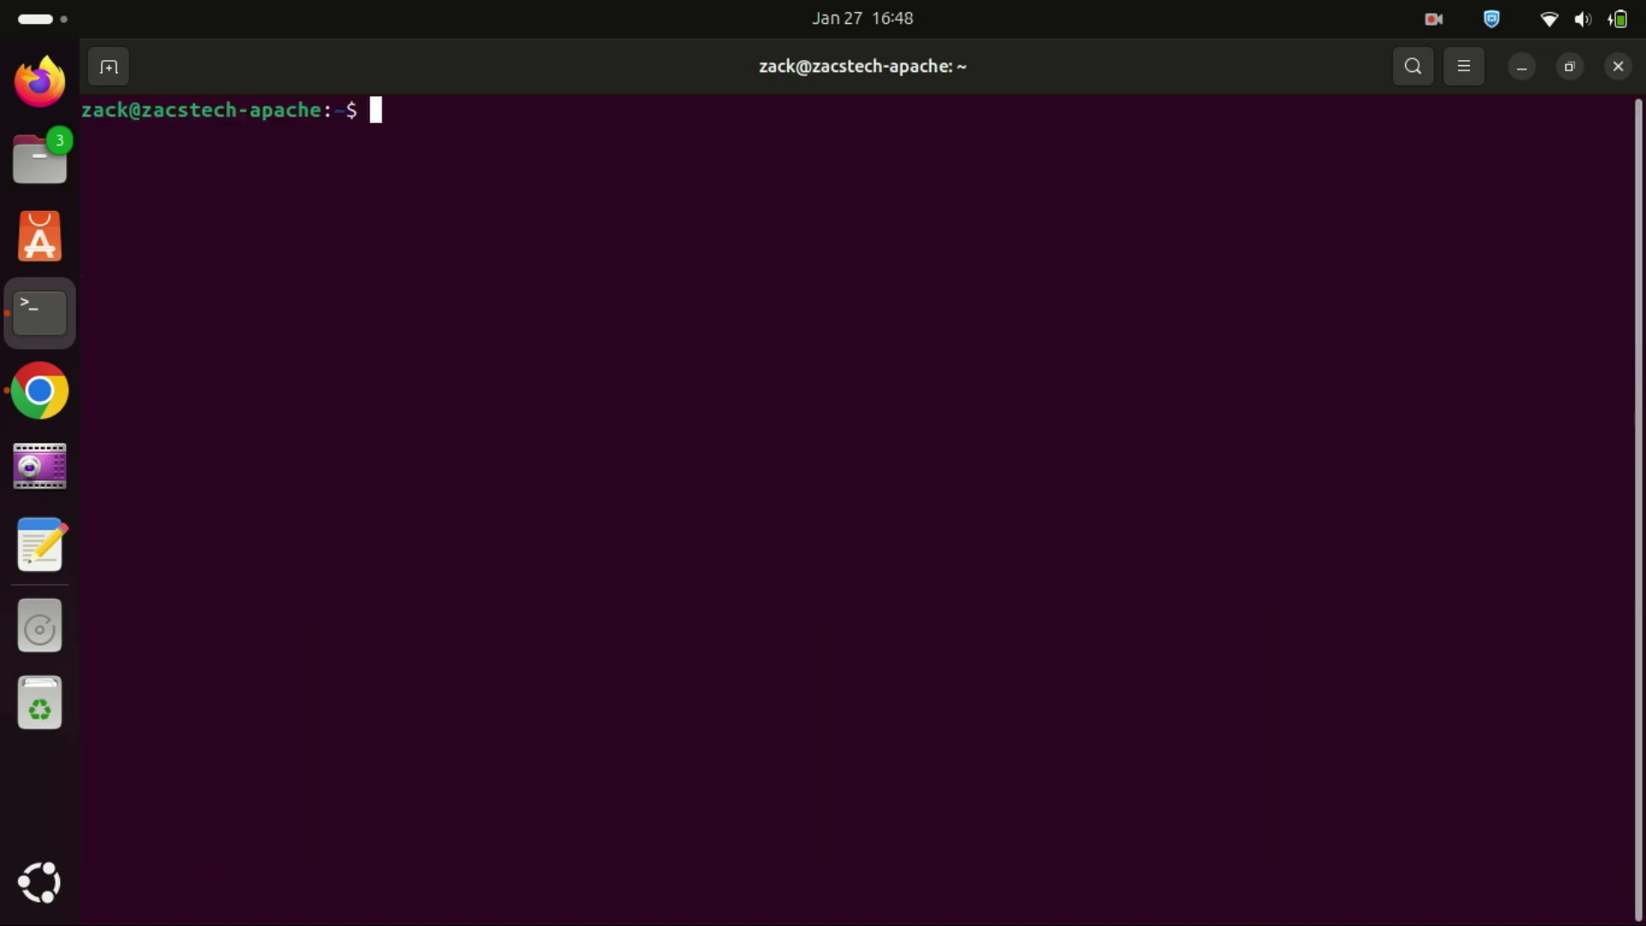
pyautogui.click(1521, 66)
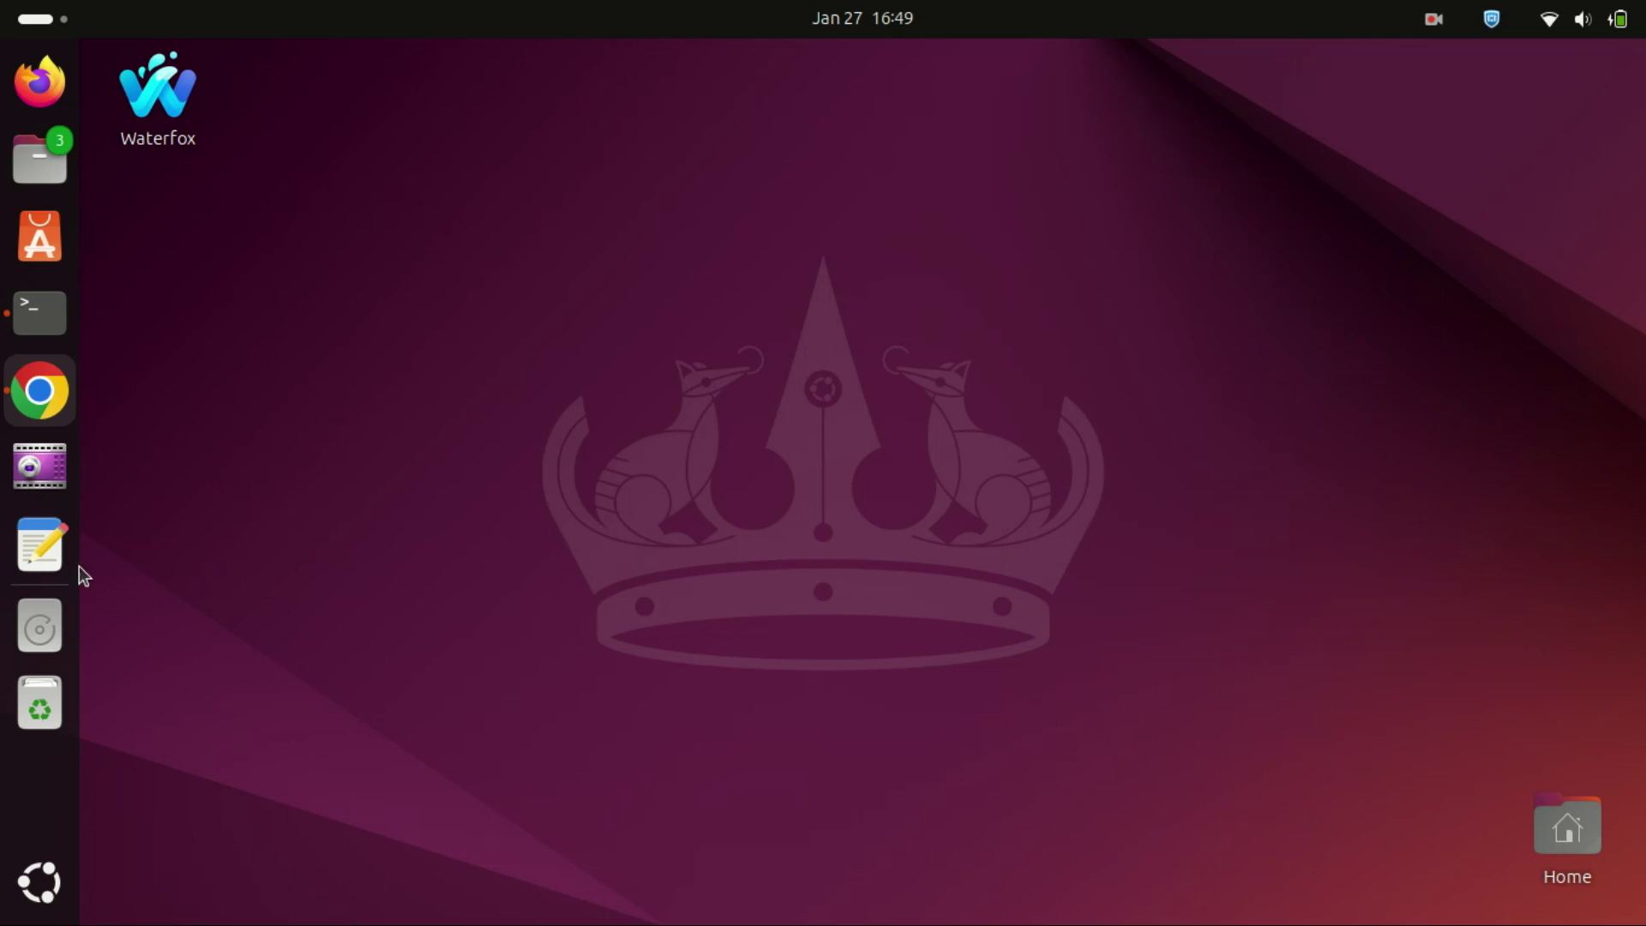
# Search the app grid for 'gp' and launch GPaste
pyautogui.click(39, 888)
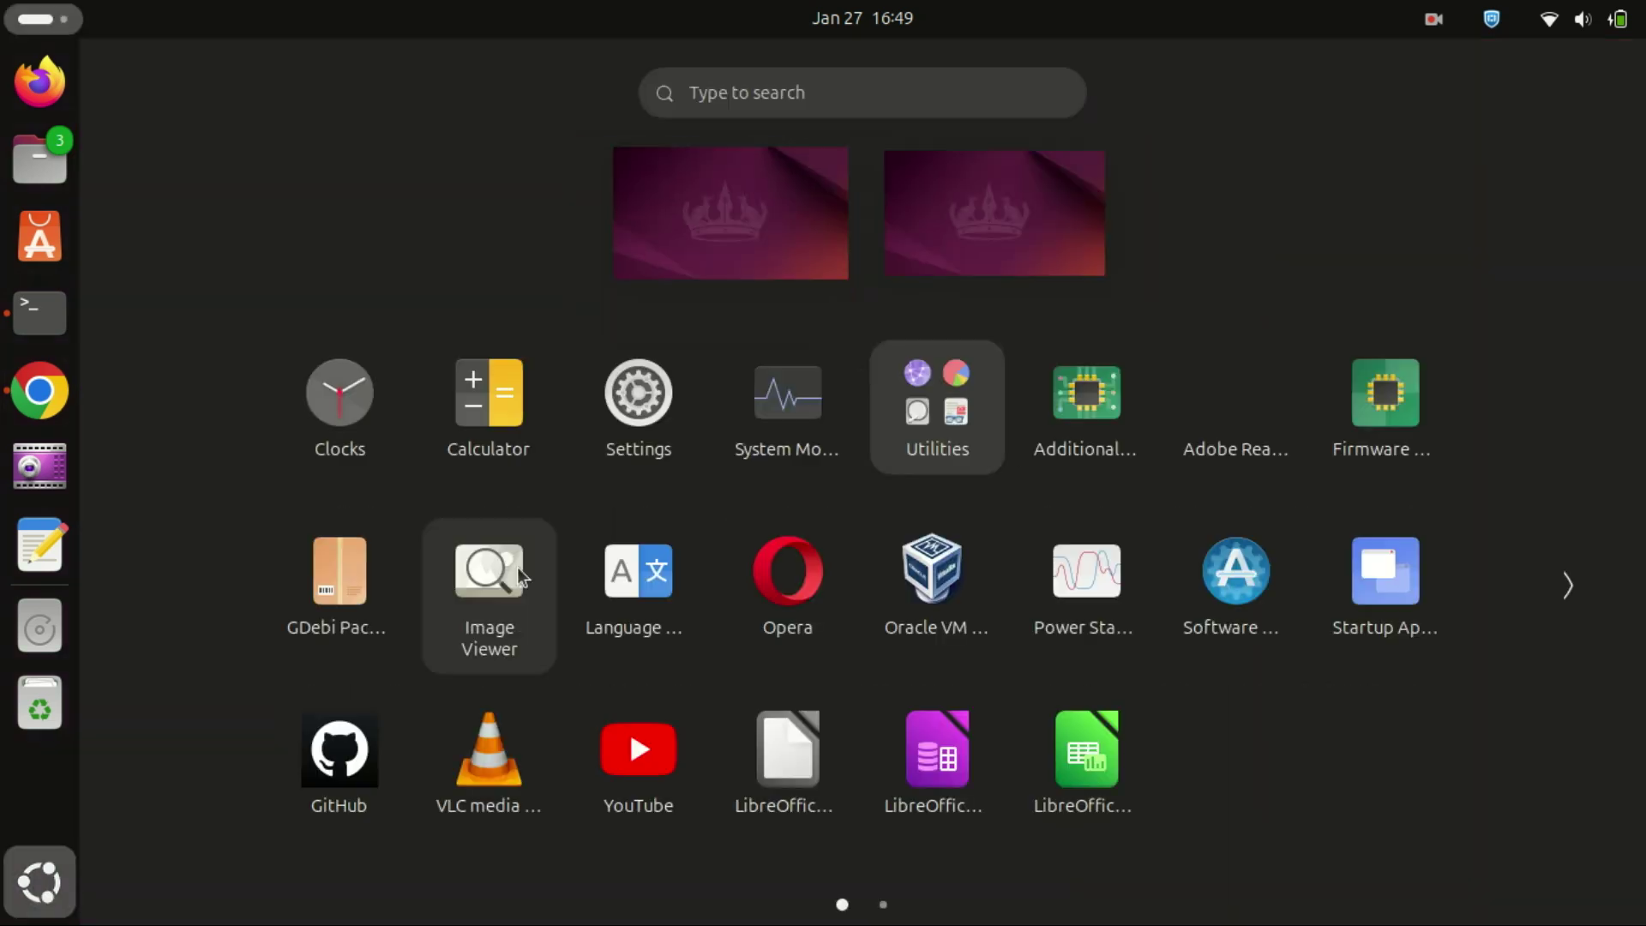
pyautogui.click(710, 86)
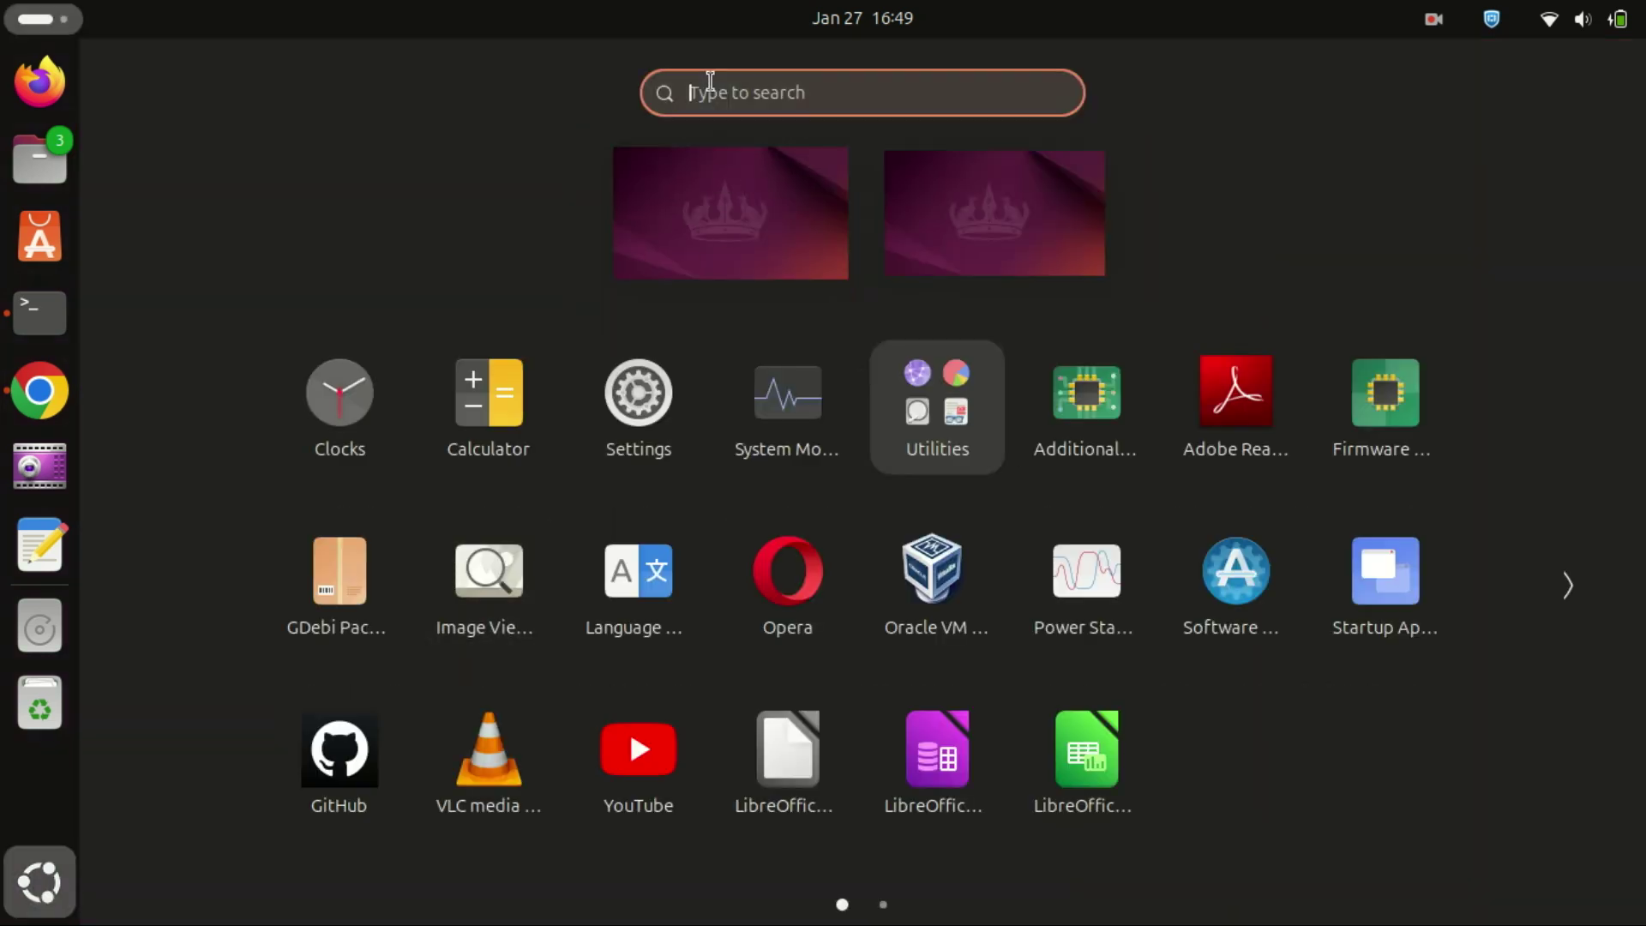
pyautogui.write('gp')
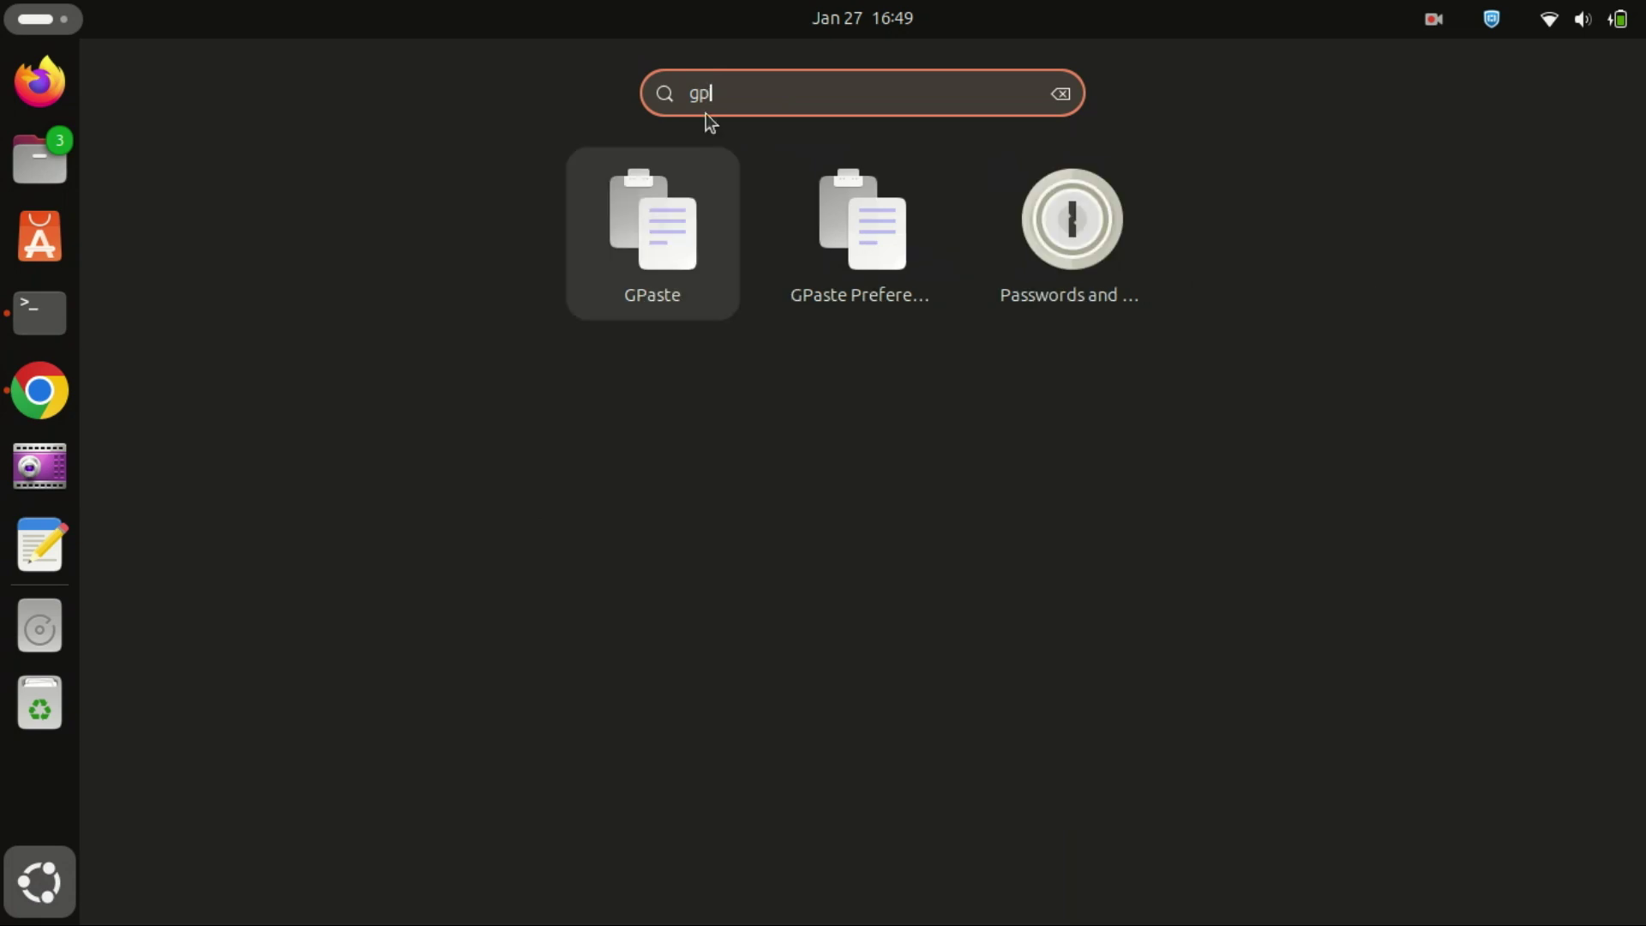
pyautogui.click(662, 248)
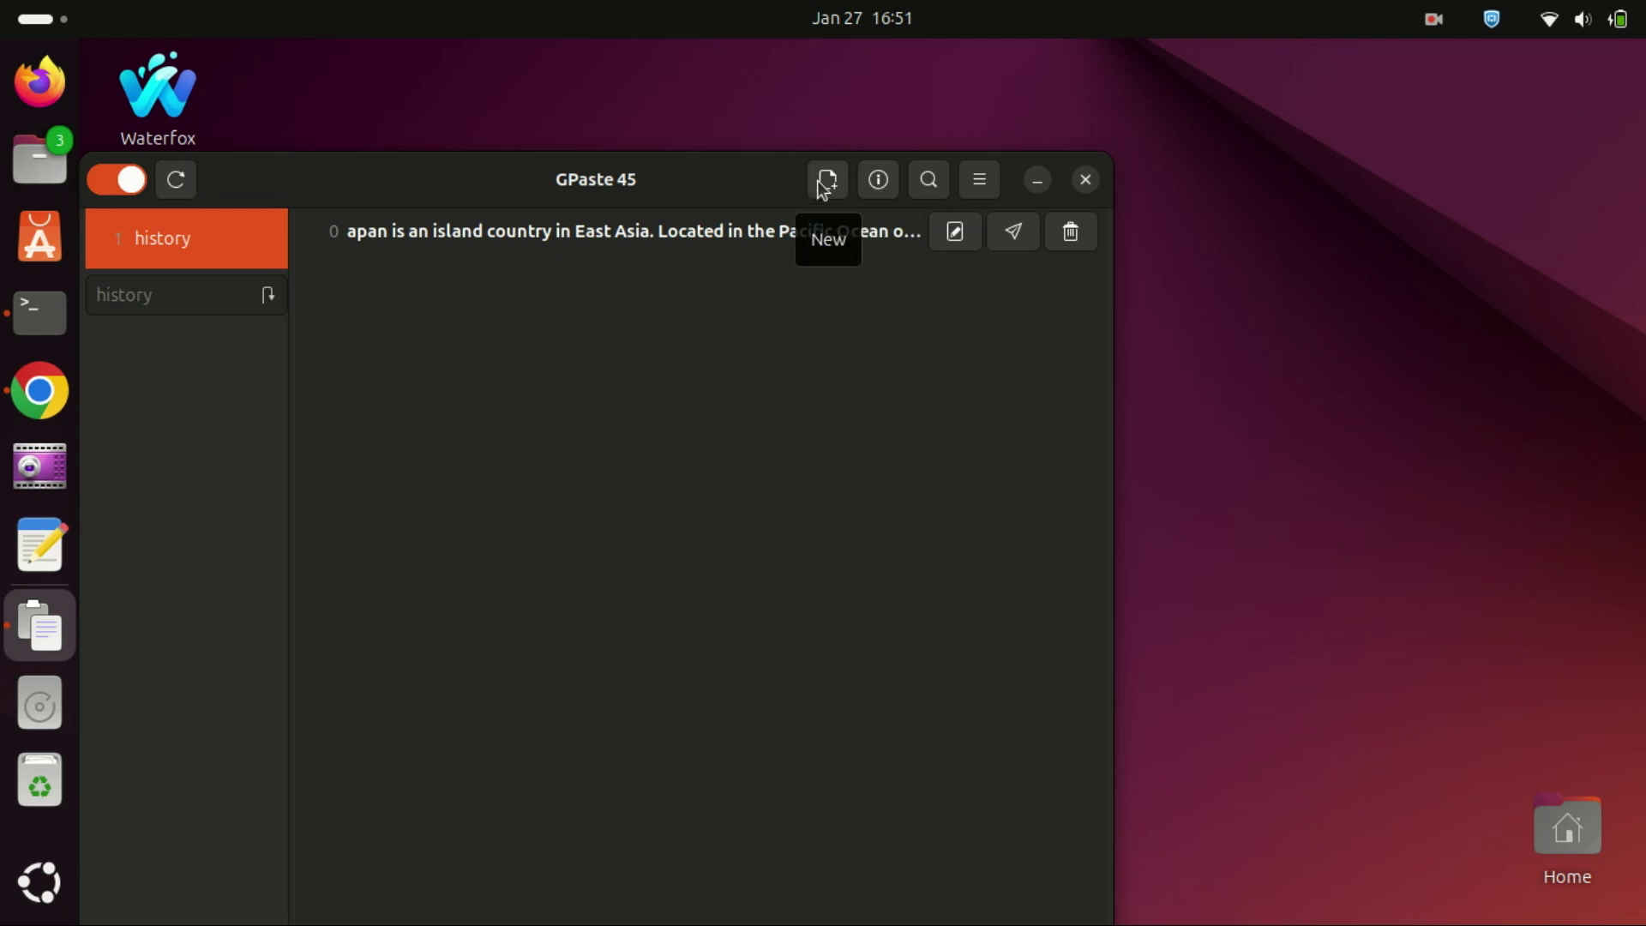
# Move the GPaste window right and open its single history entry for editing
pyautogui.moveTo(1025, 183); pyautogui.dragTo(1225, 198)
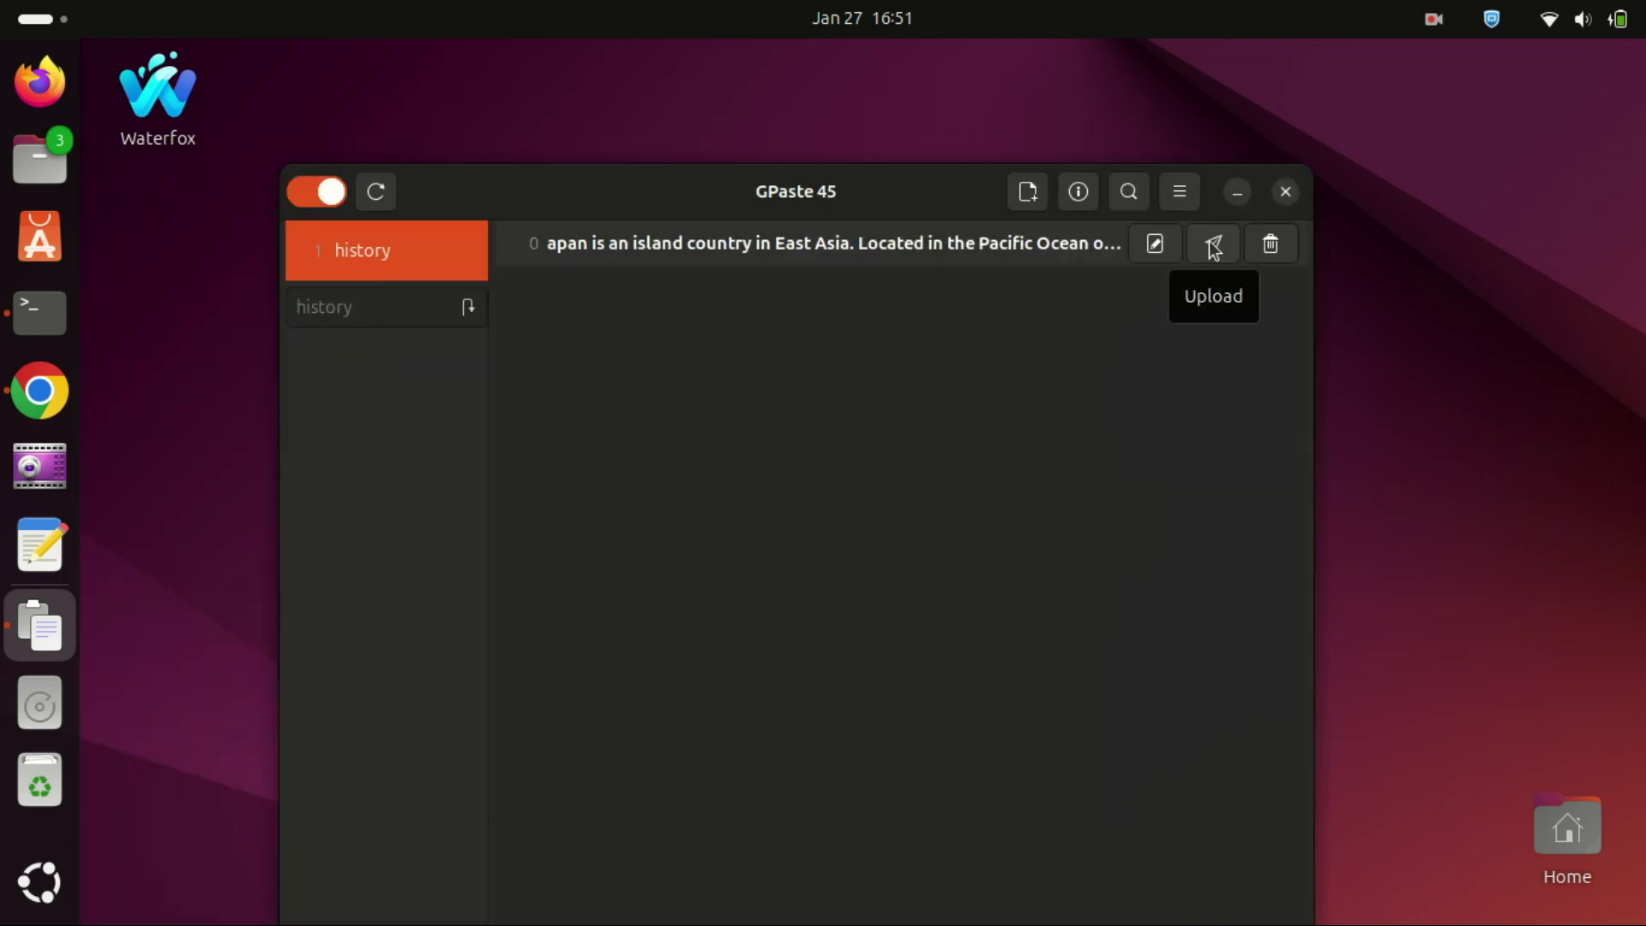
pyautogui.click(1155, 254)
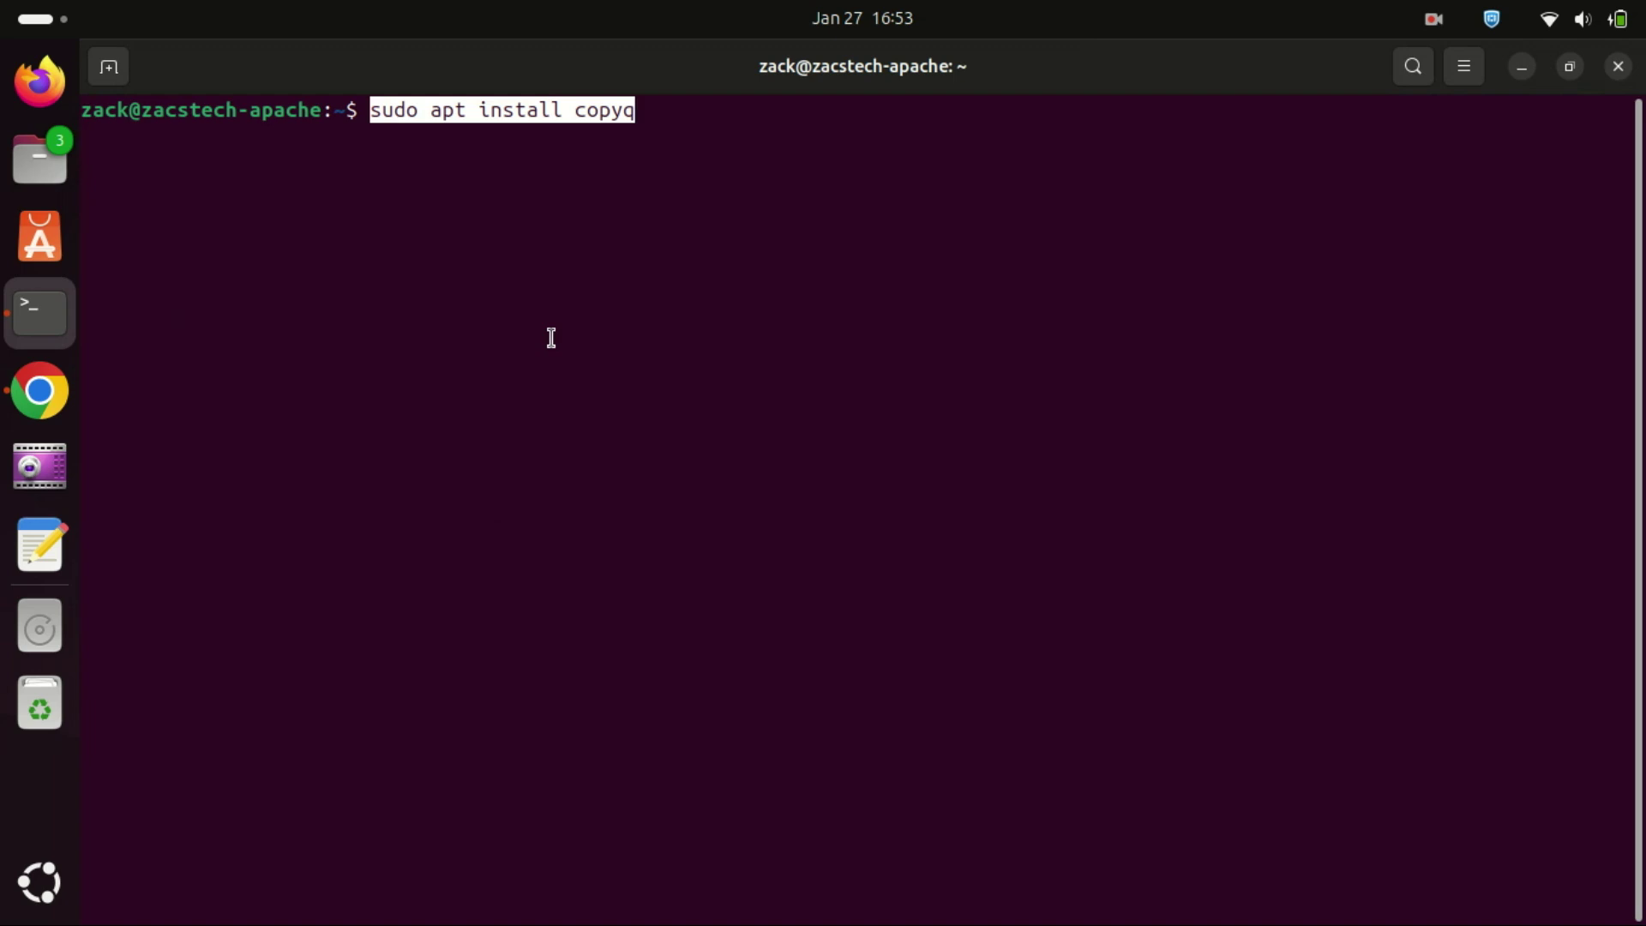
# Install copyq with apt, confirming with y, then clear the terminal
pyautogui.press('Right')
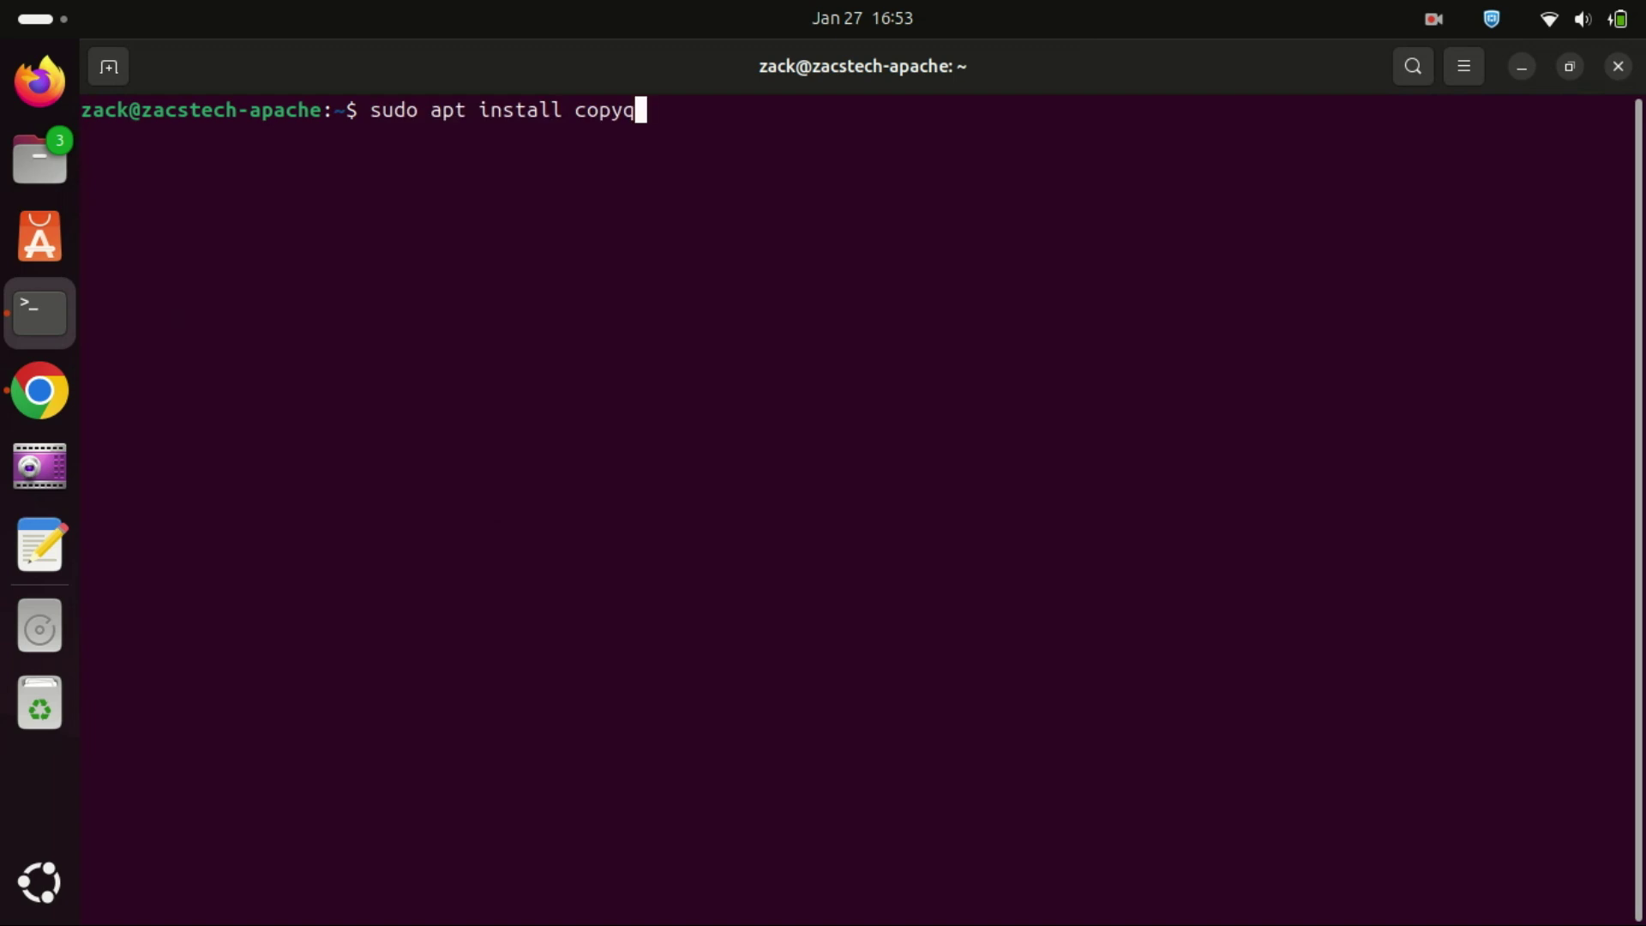
pyautogui.press('Return')
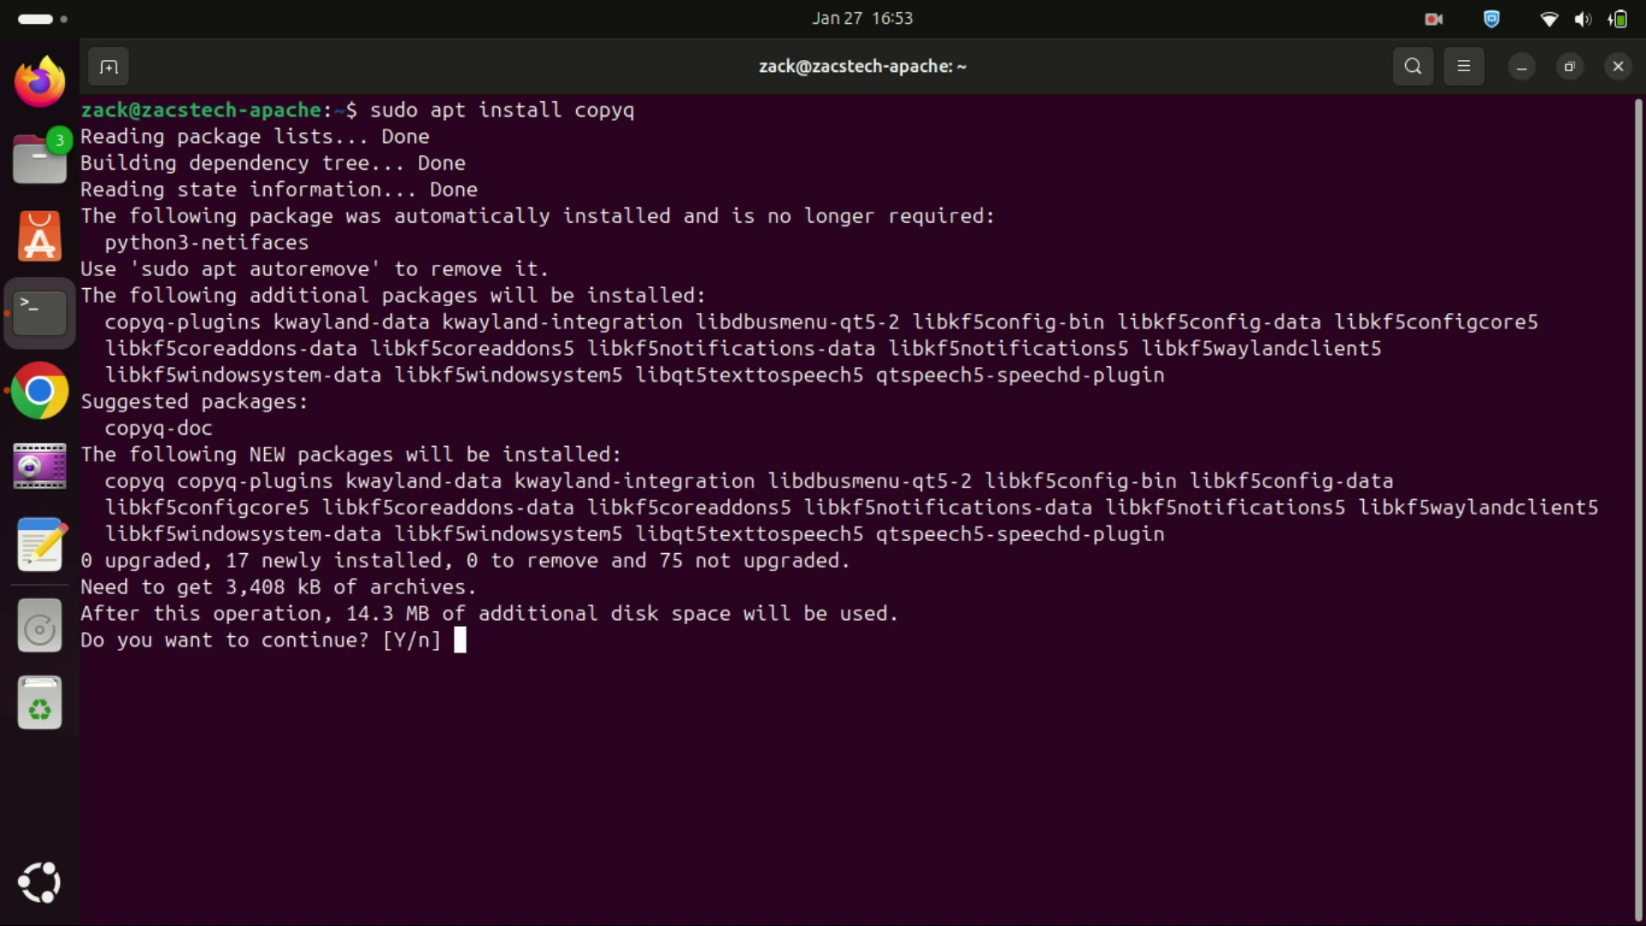
pyautogui.write('y')
pyautogui.press('Return')
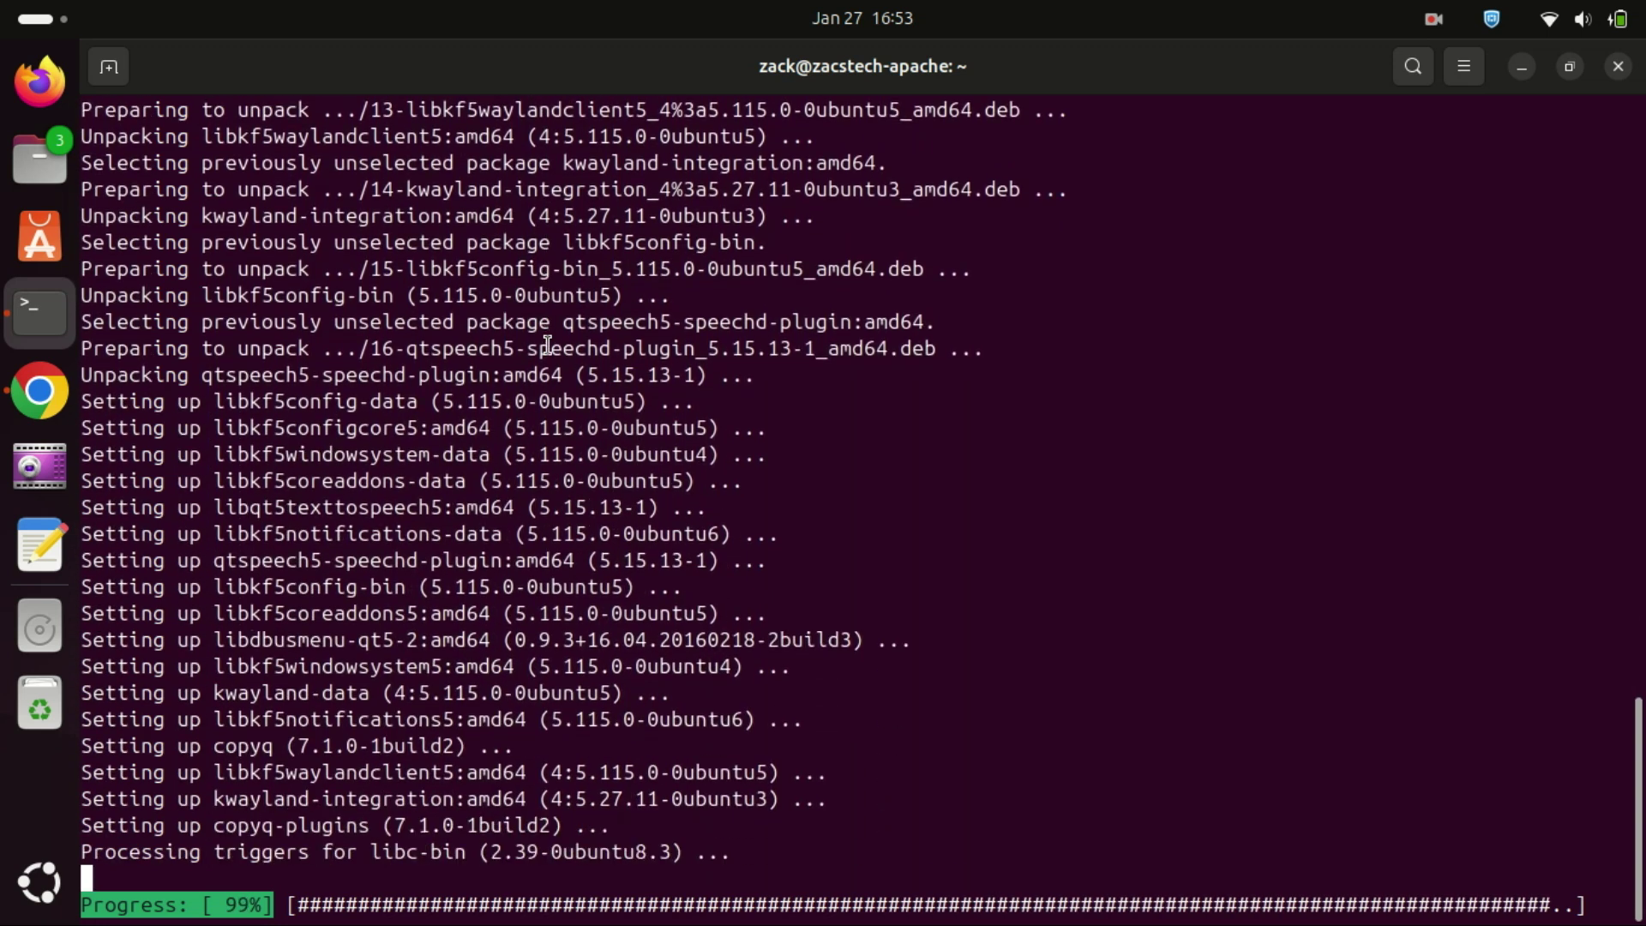
pyautogui.write('clear')
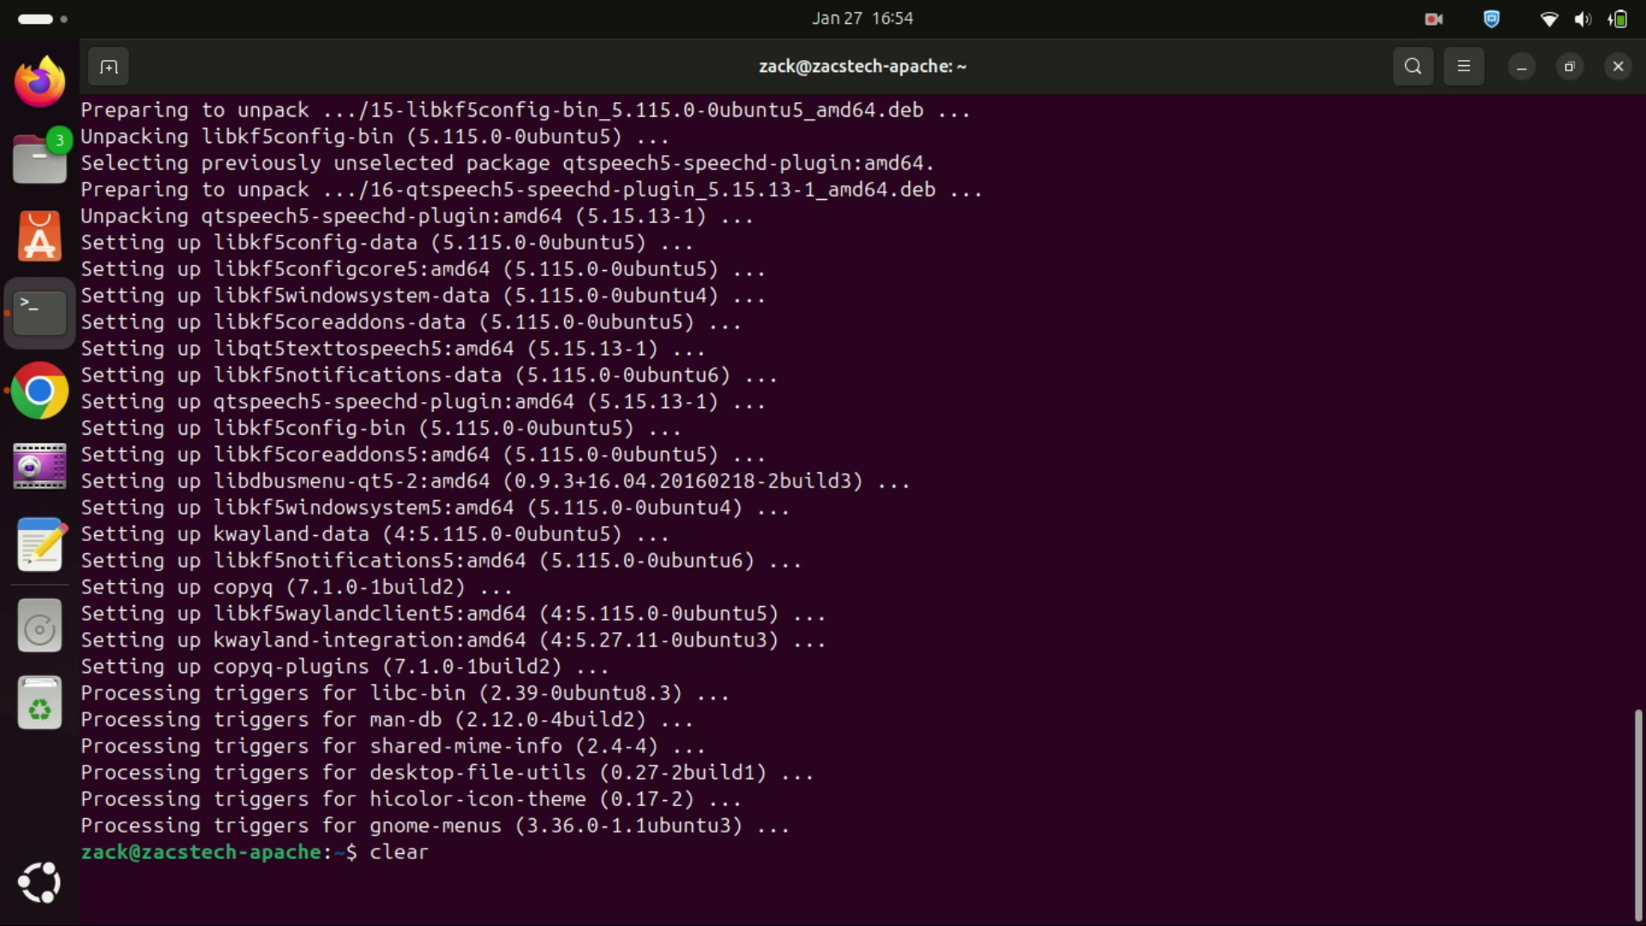
pyautogui.press('Return')
# Search the app grid for 'copy' and launch CopyQ
pyautogui.click(39, 885)
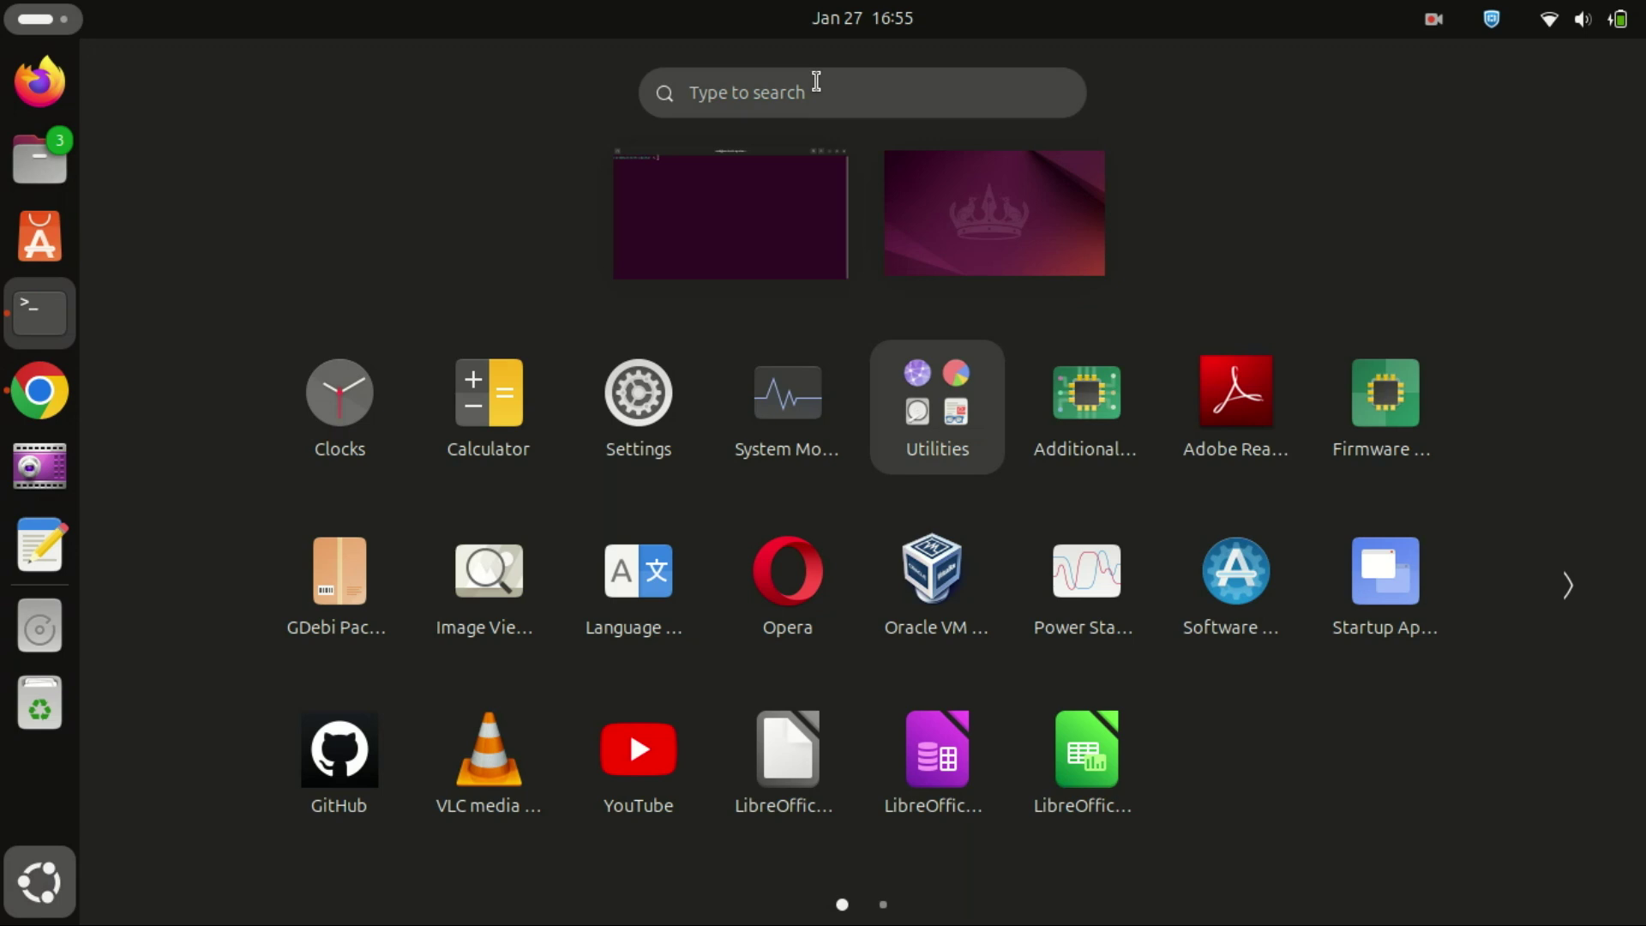
pyautogui.click(802, 91)
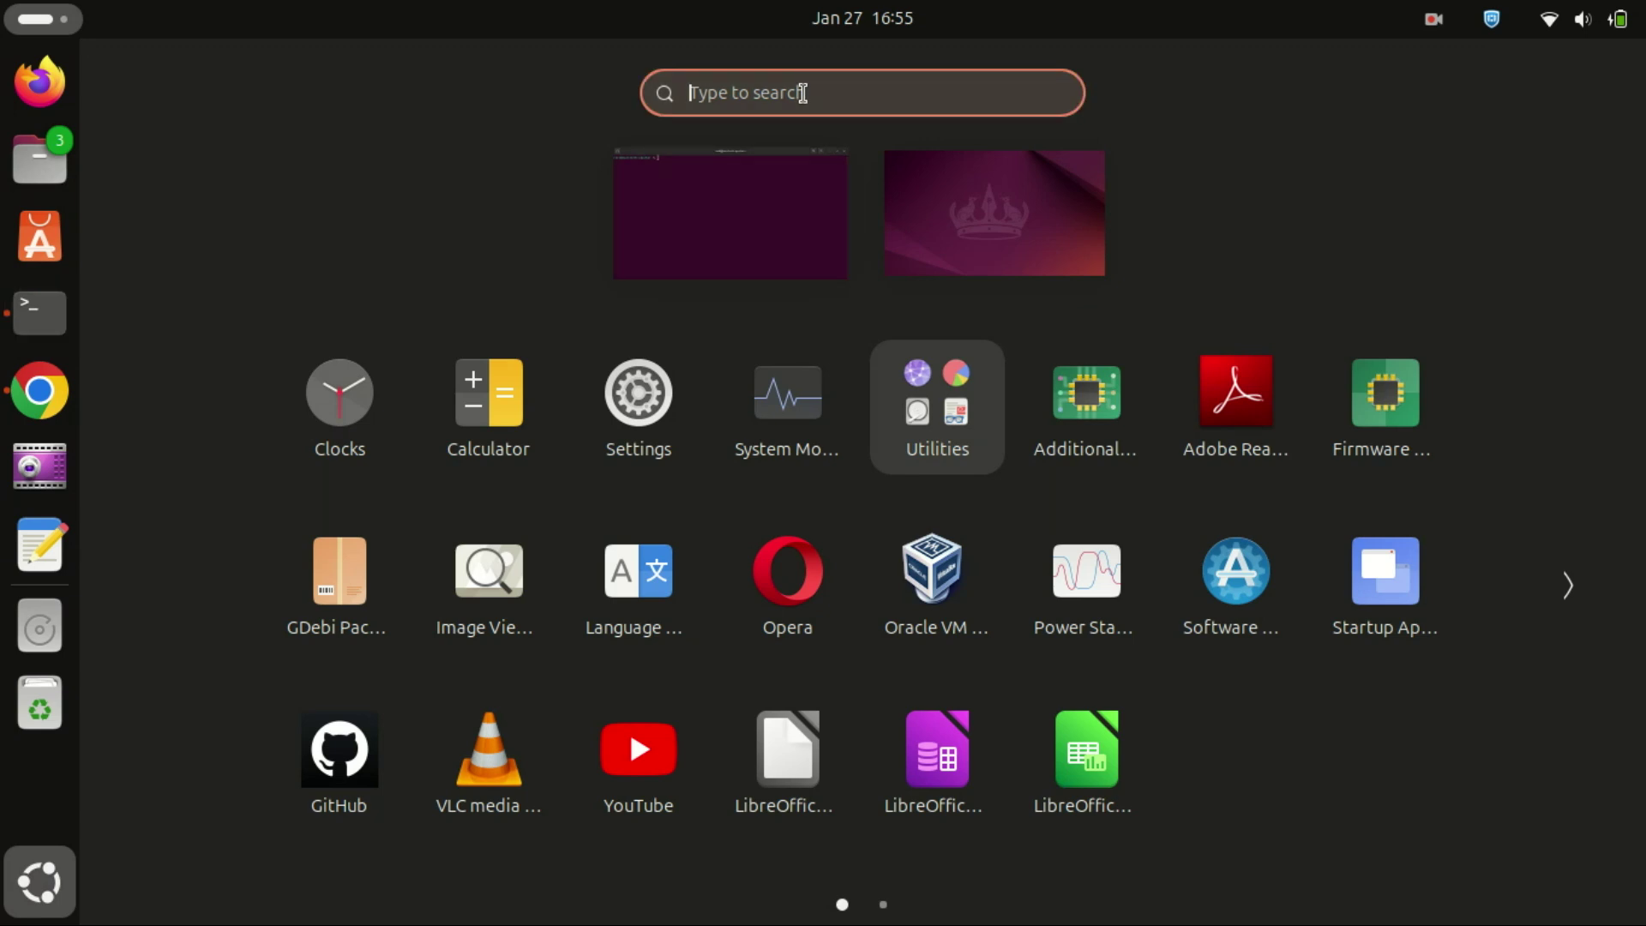
pyautogui.write('copy')
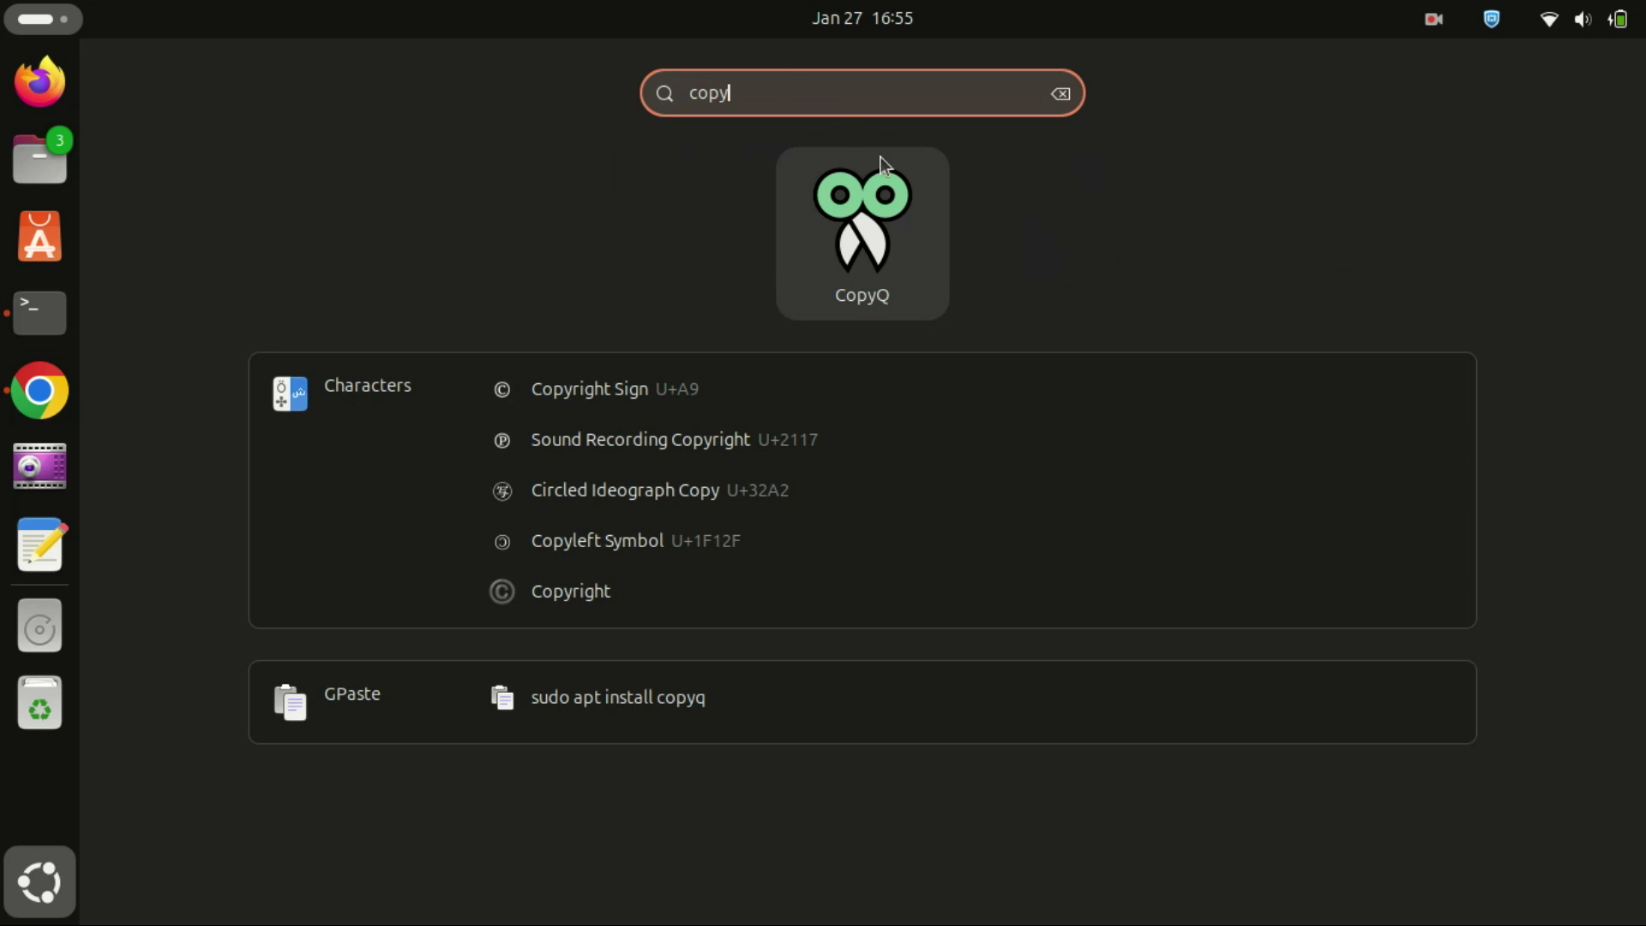
pyautogui.click(887, 220)
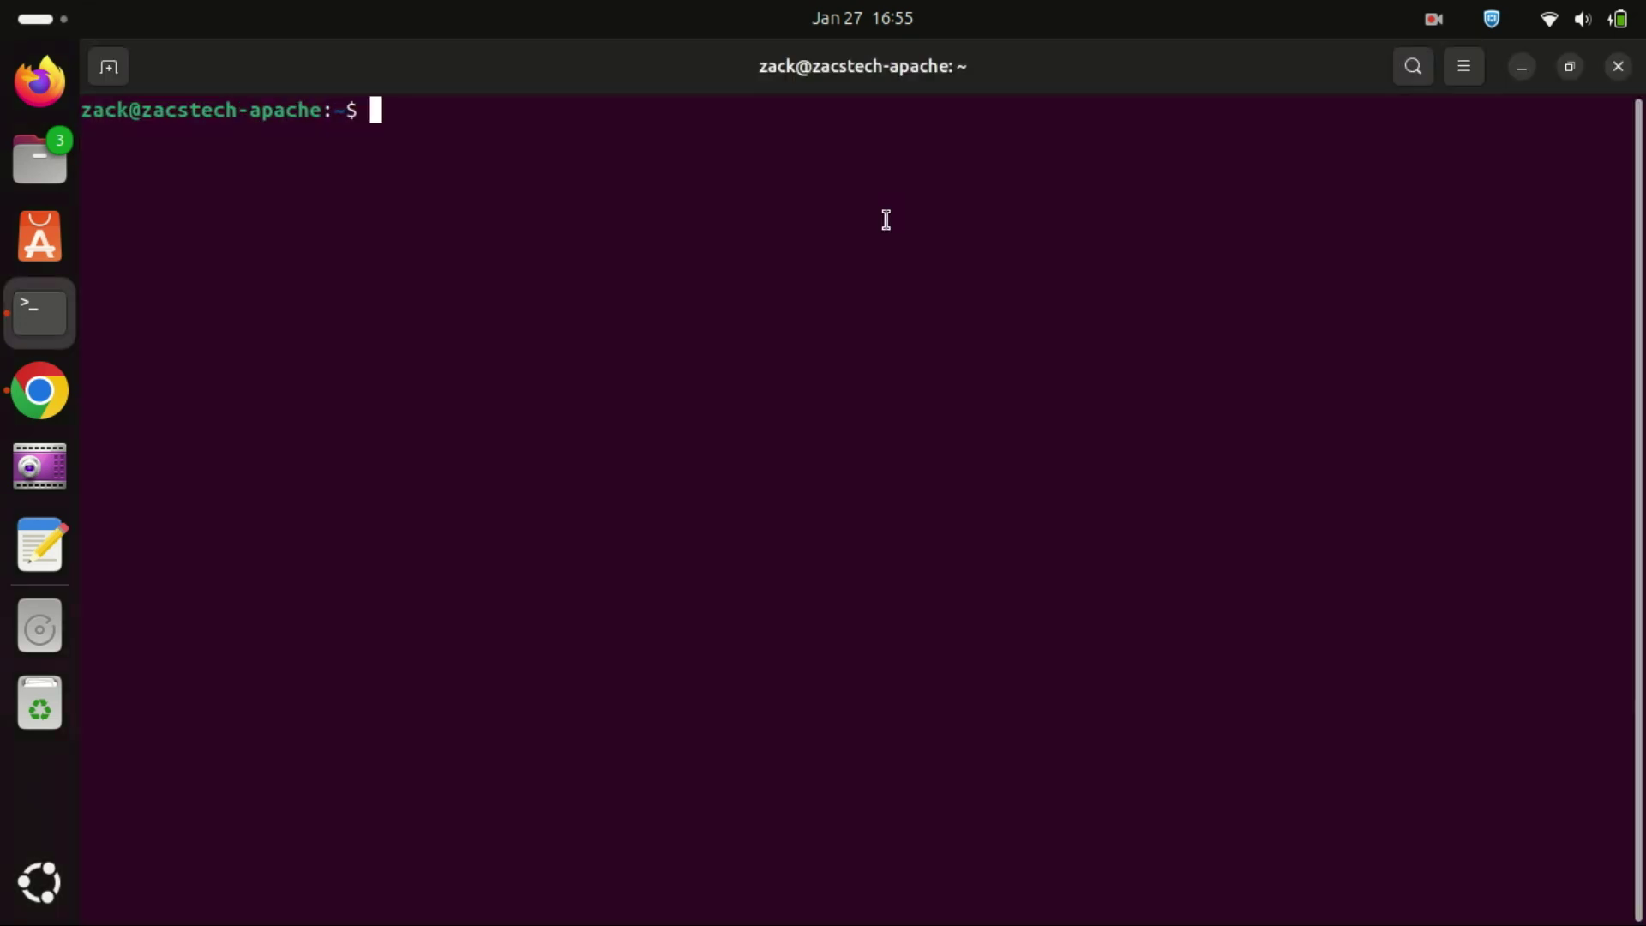
# Minimize the terminal and show CopyQ's main window maximized from its tray menu
pyautogui.click(1524, 67)
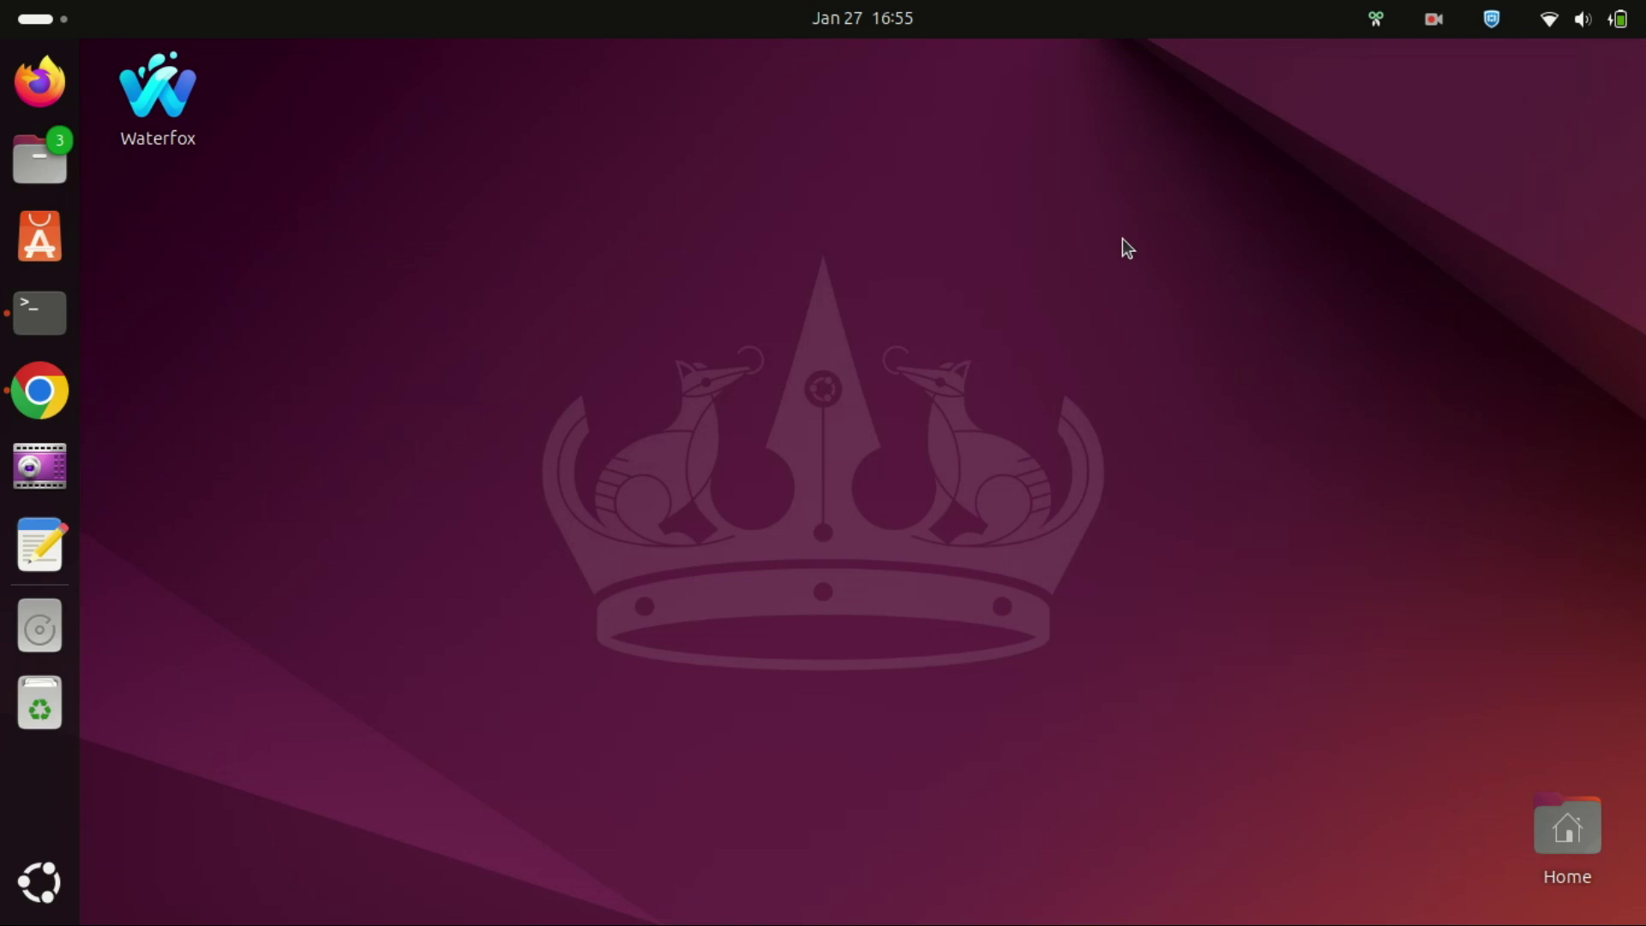
pyautogui.click(1377, 19)
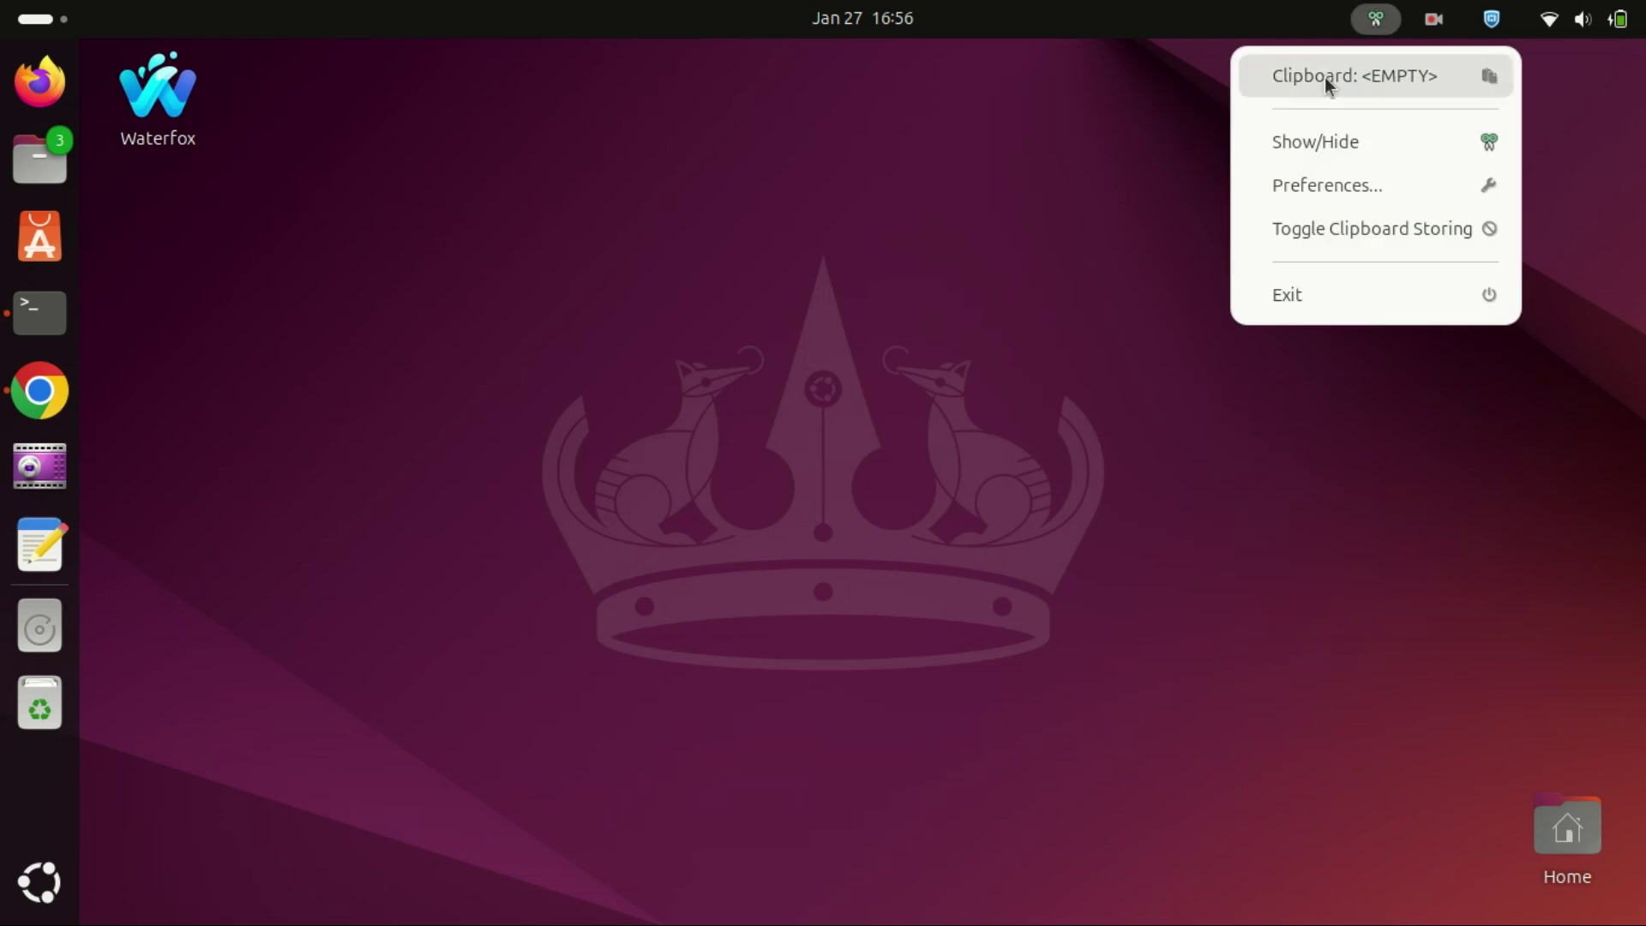
pyautogui.click(1284, 137)
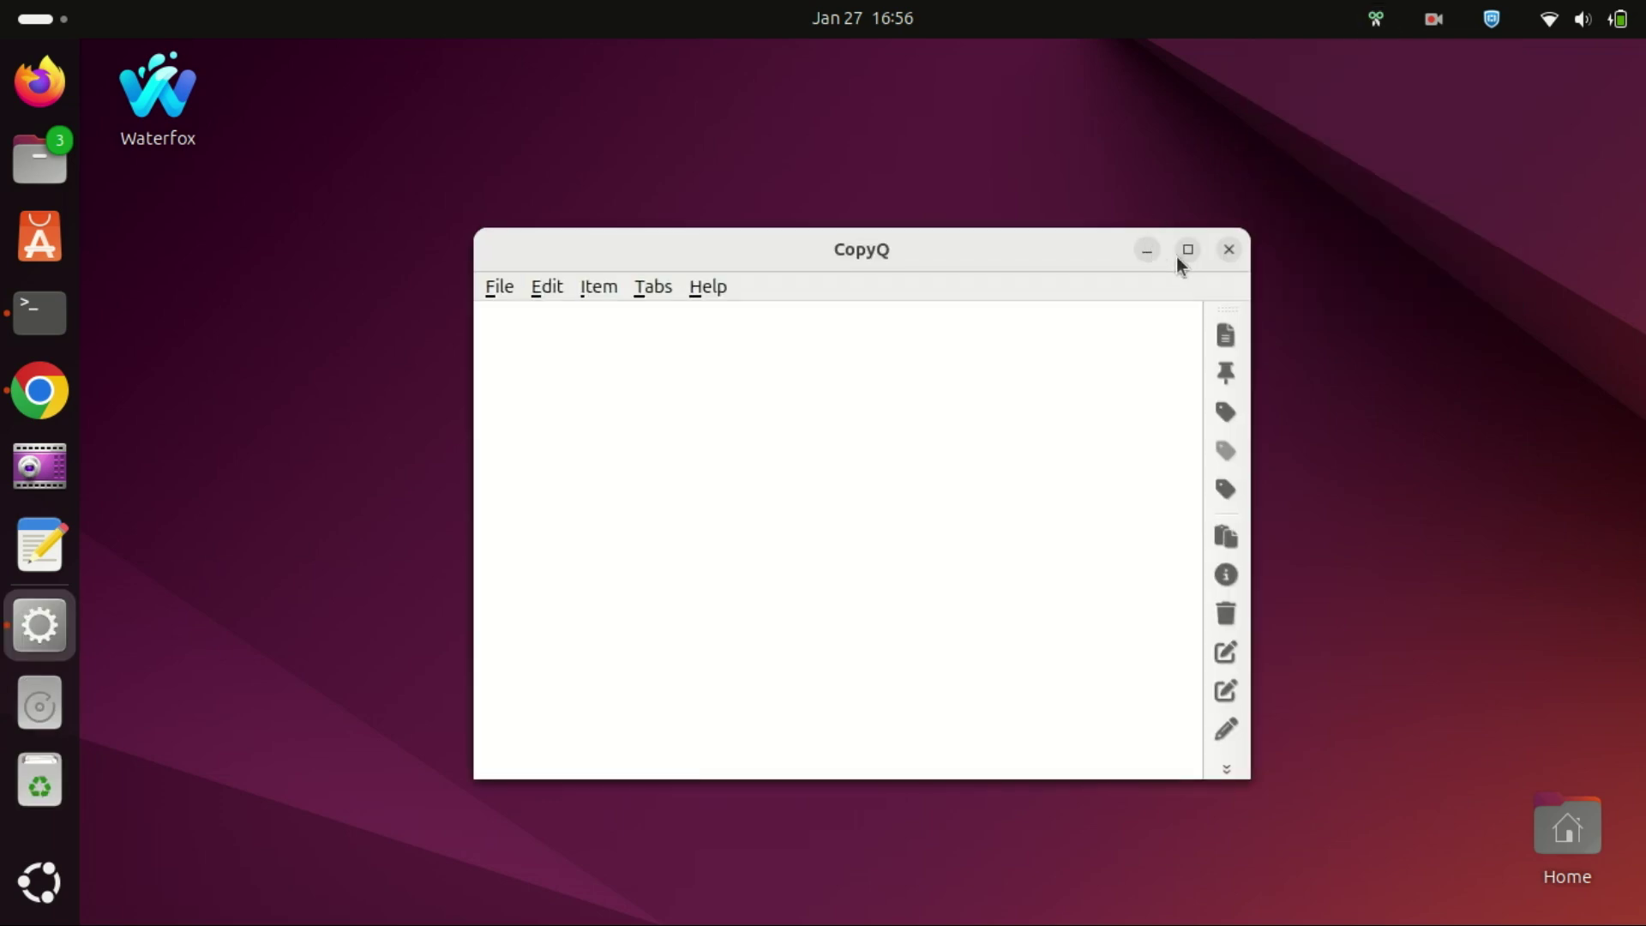
pyautogui.click(1178, 257)
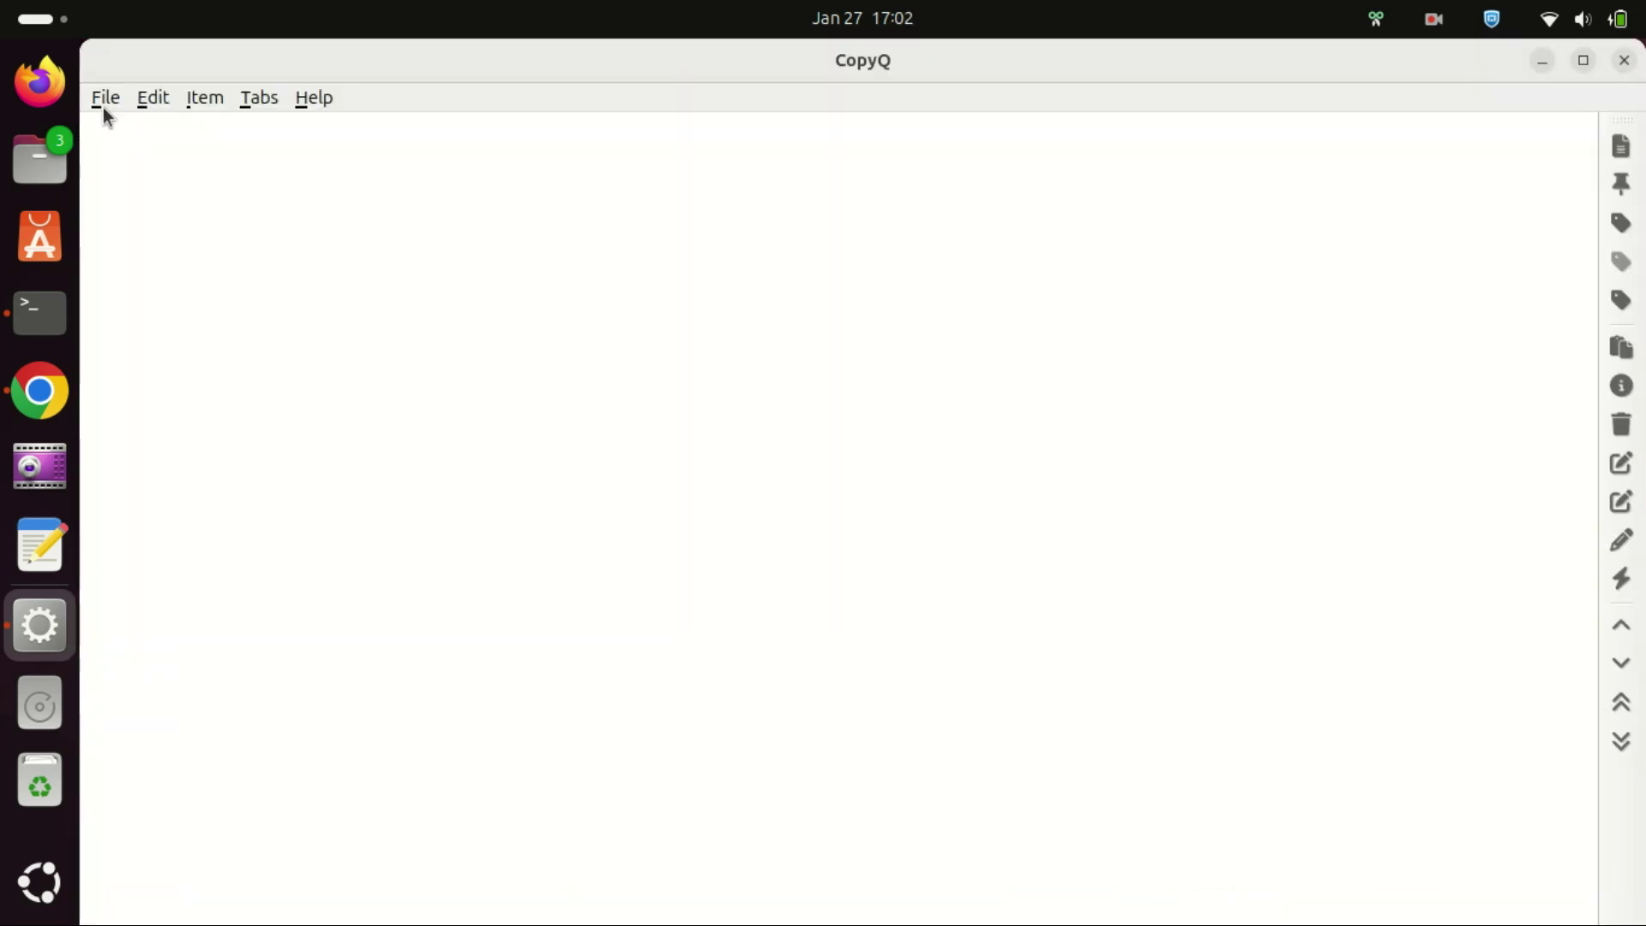
# Look through CopyQ's File, Edit, Item, Tabs and Help menus without choosing a command
pyautogui.click(100, 102)
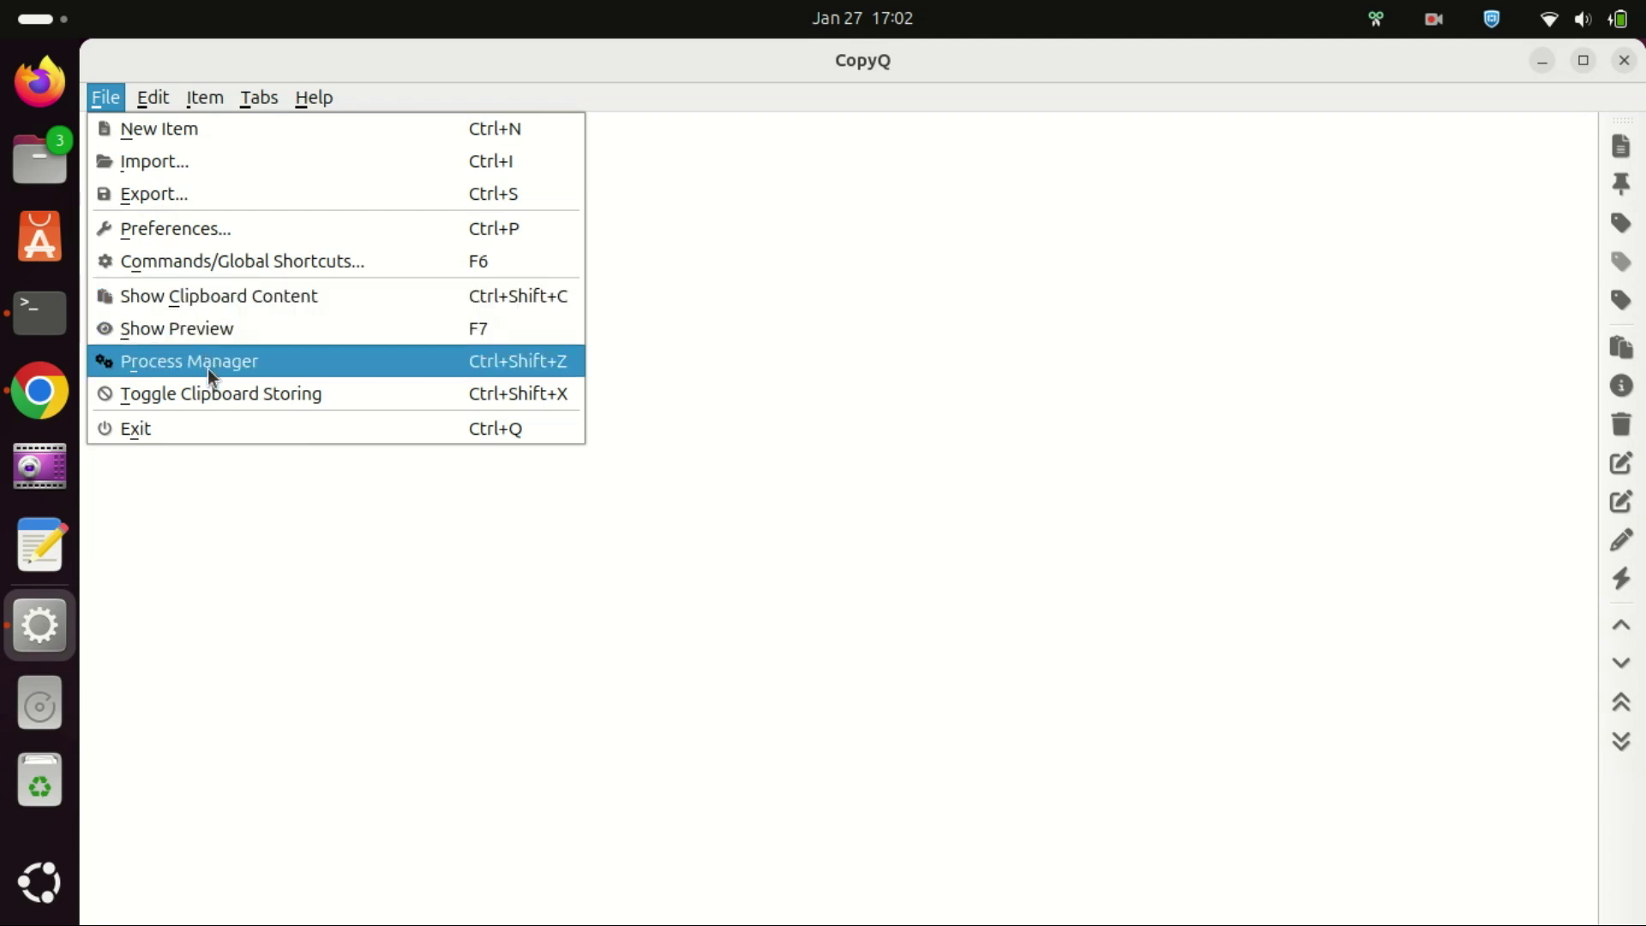
pyautogui.moveTo(156, 105)
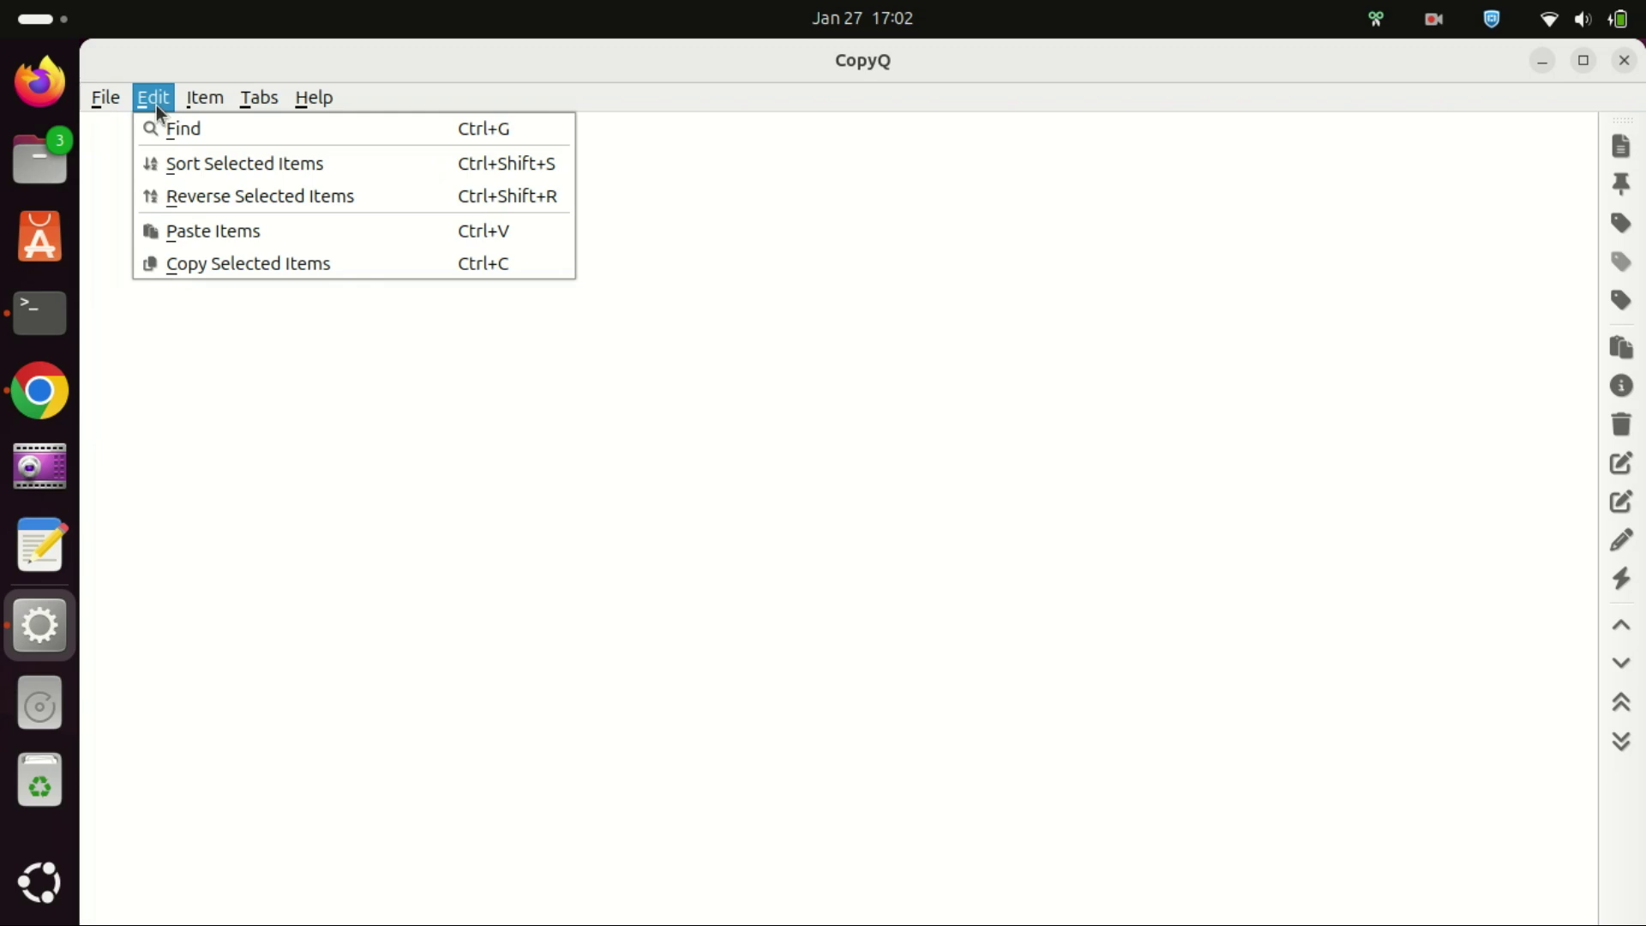
pyautogui.moveTo(244, 92)
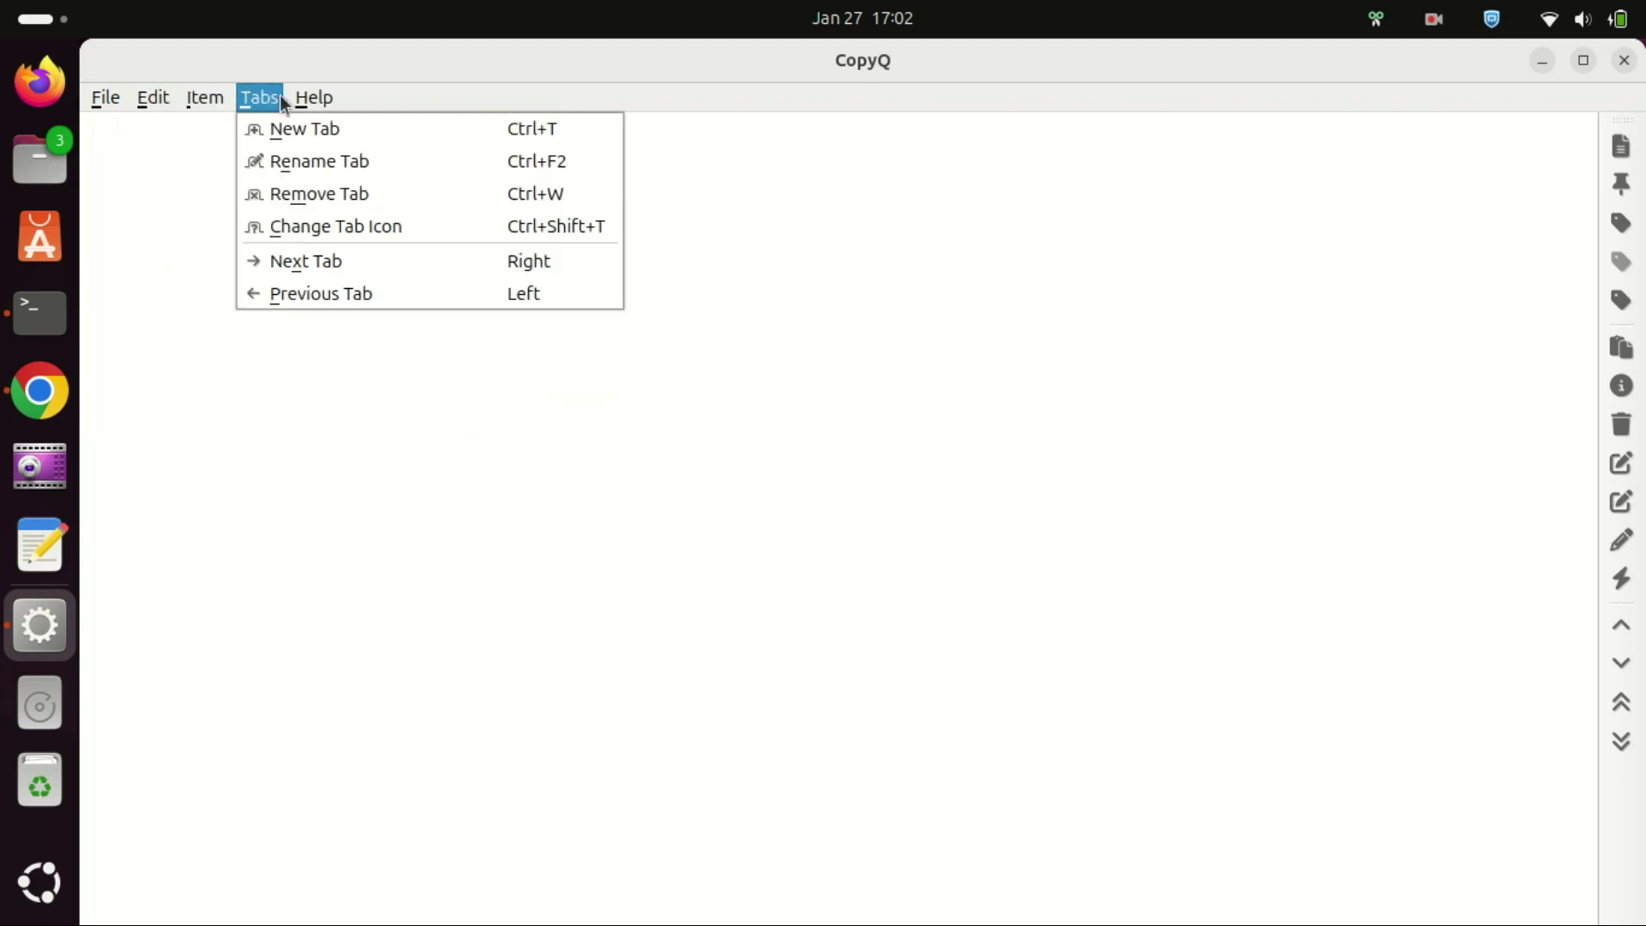
pyautogui.moveTo(312, 95)
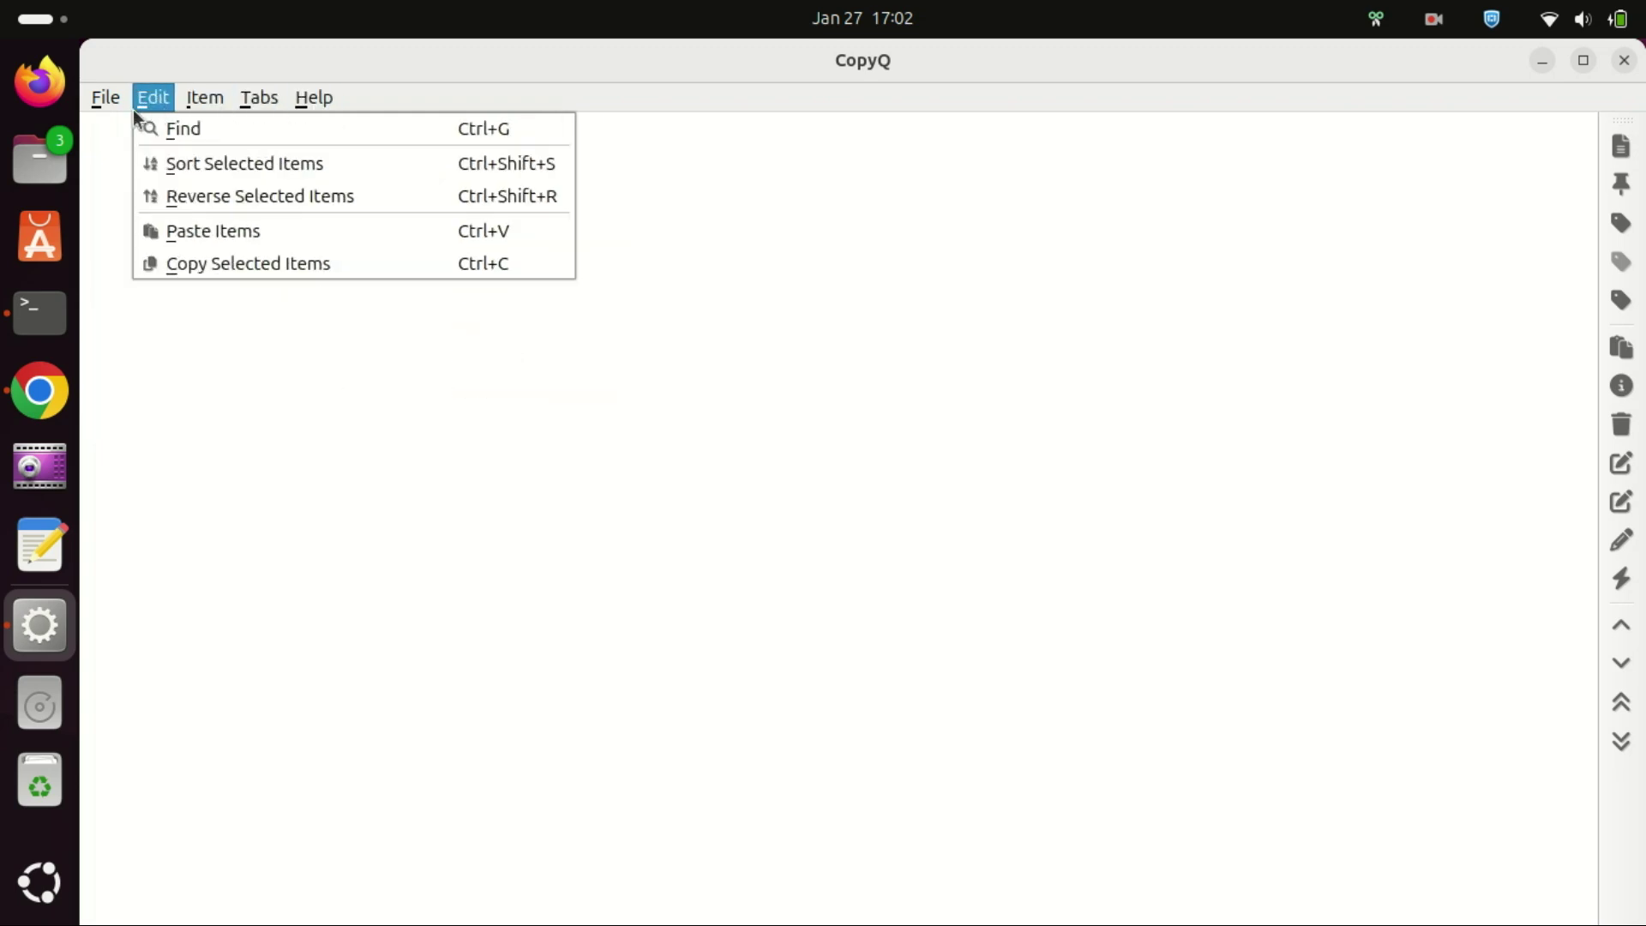
pyautogui.moveTo(96, 101)
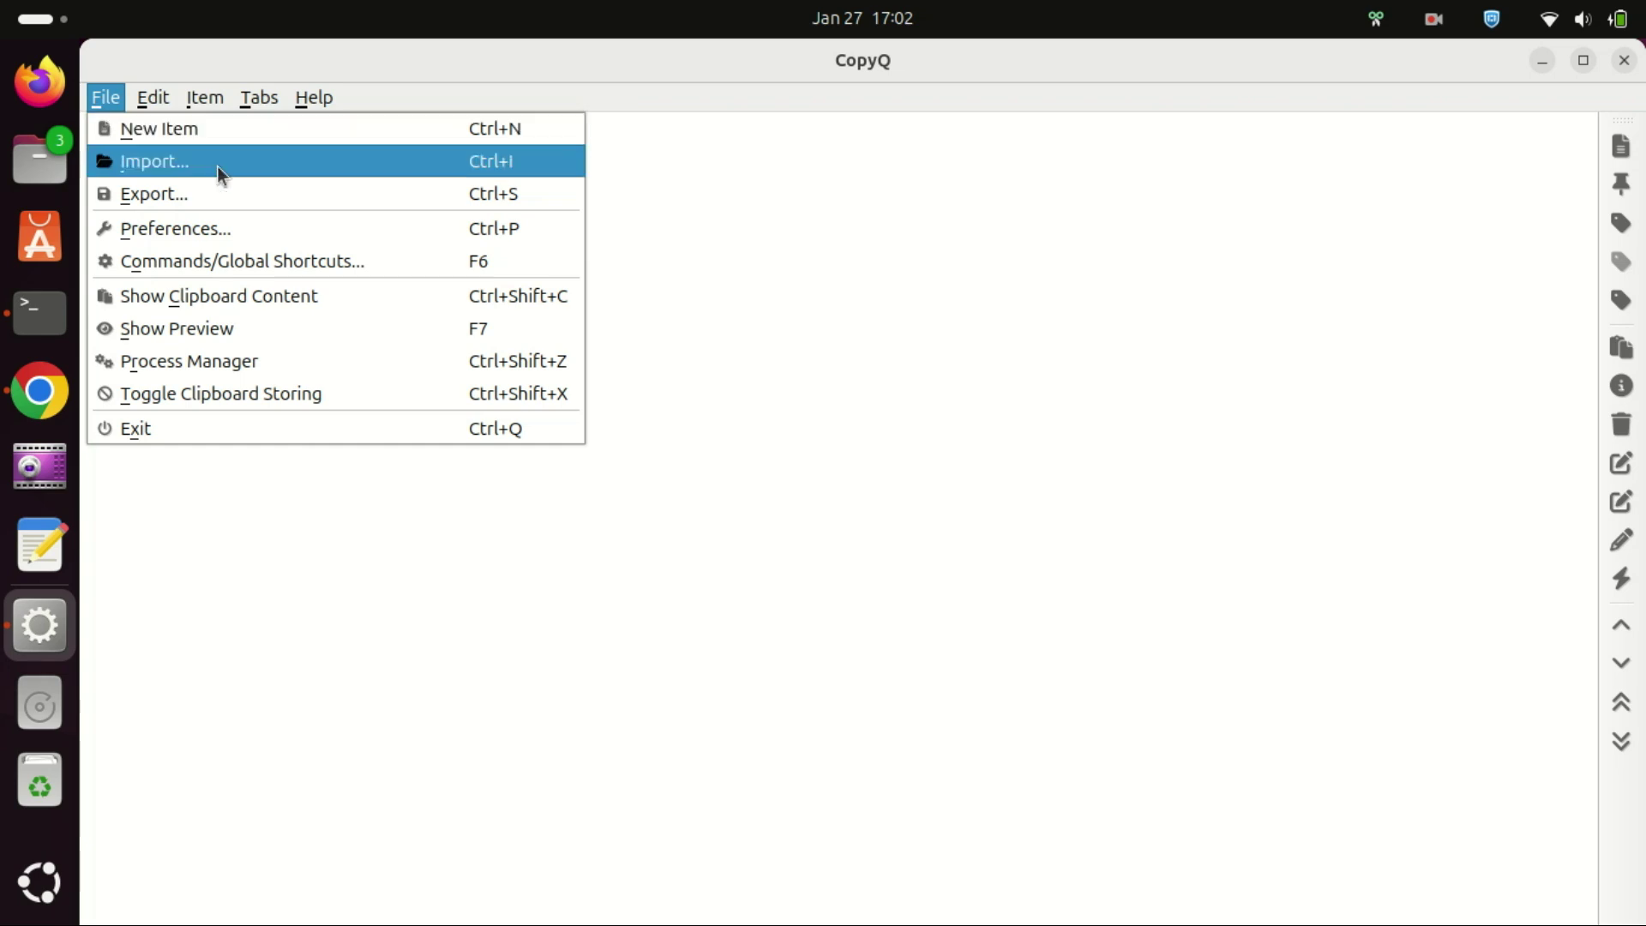
pyautogui.click(662, 301)
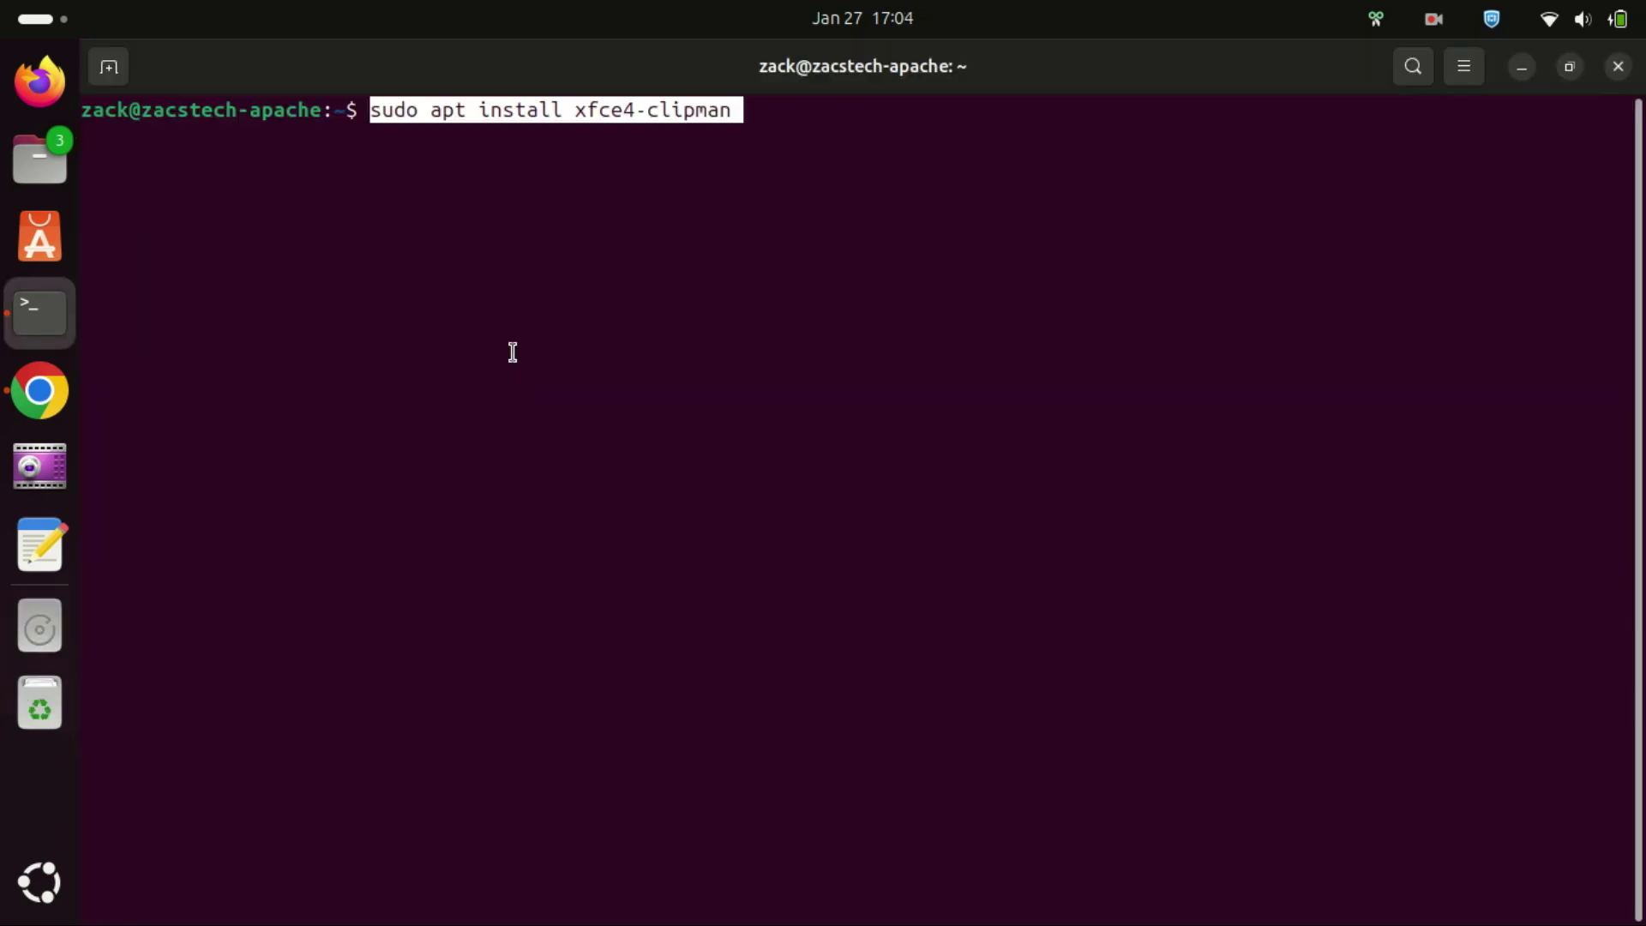
# Install xfce4-clipman with apt, confirming with y, then clear the terminal
pyautogui.press('End')
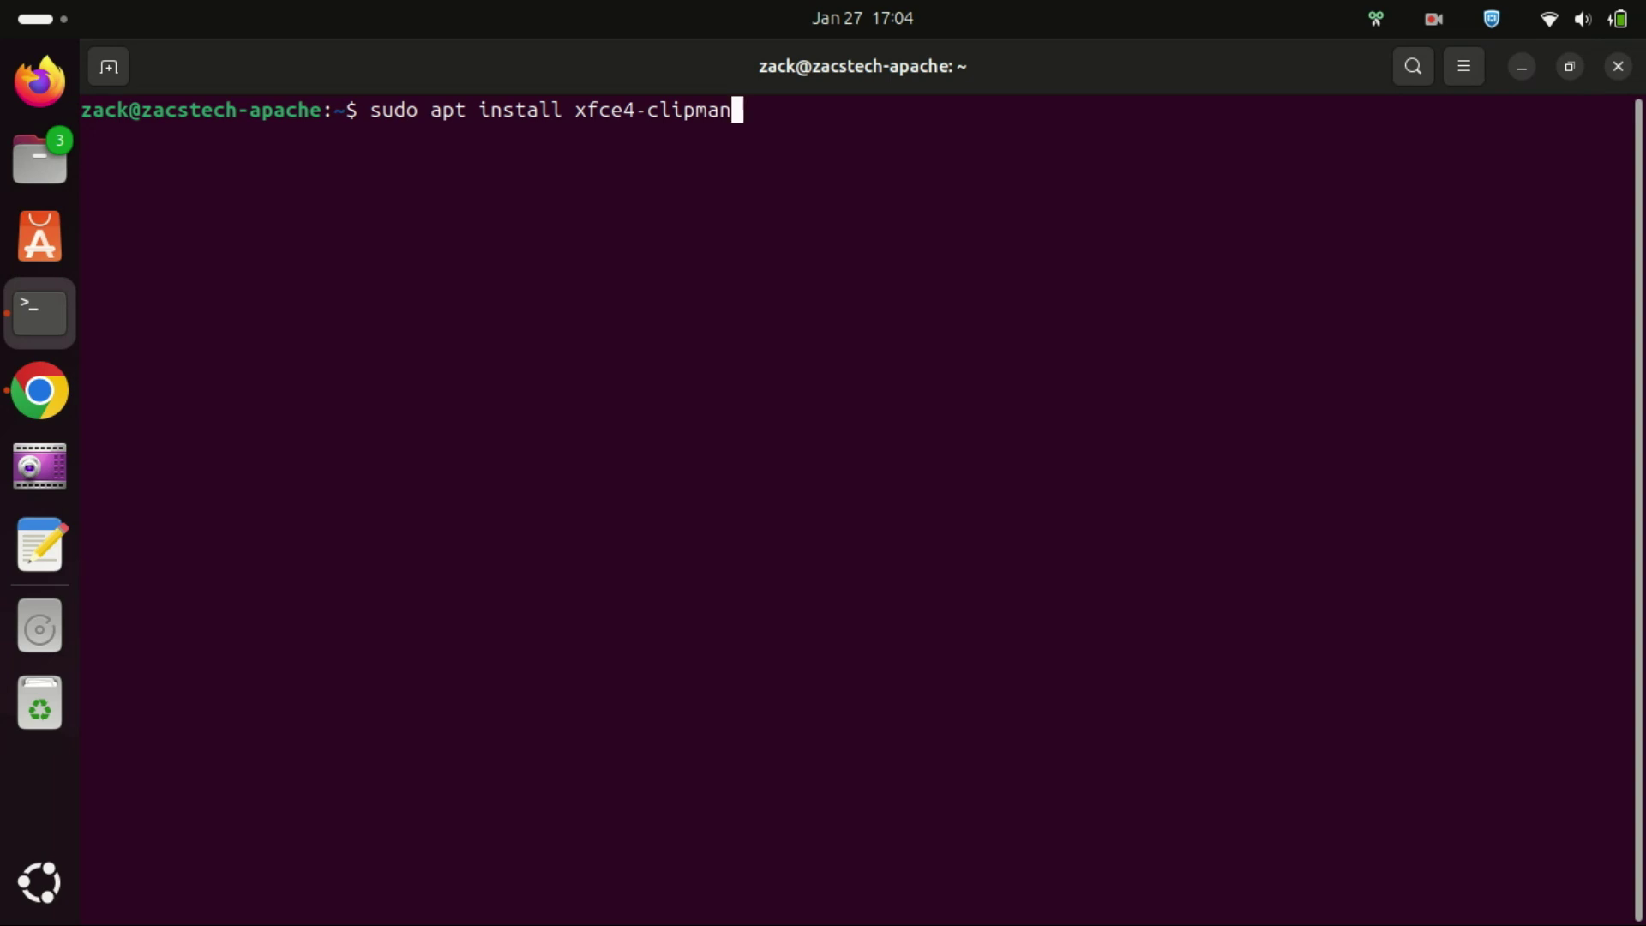
pyautogui.press('Return')
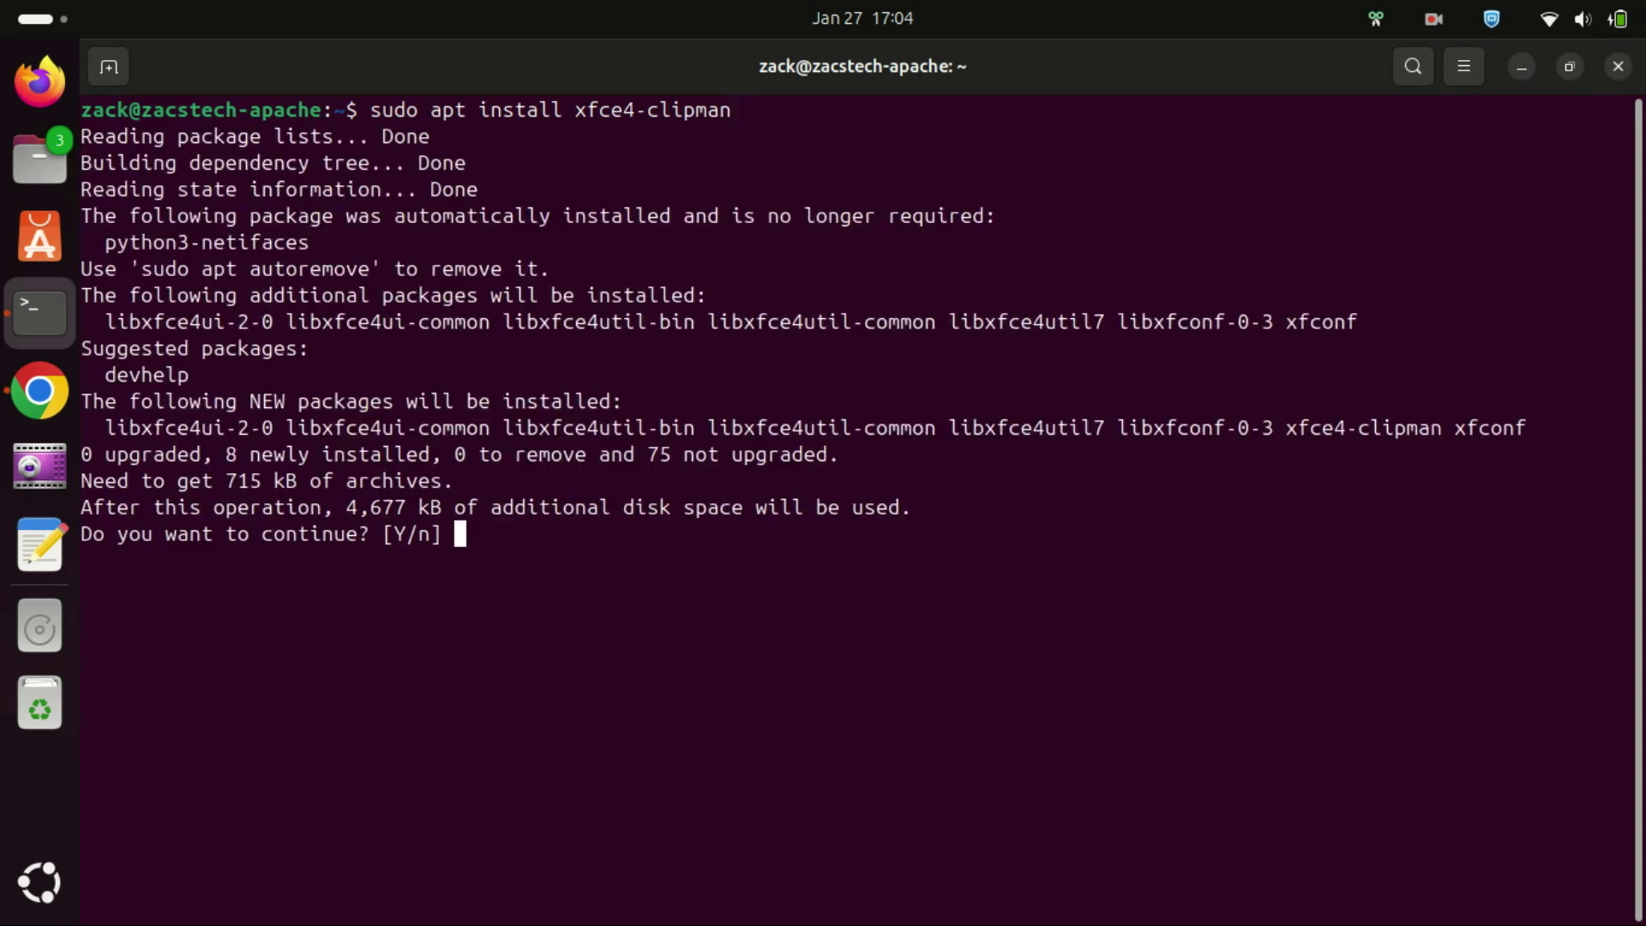
pyautogui.write('y')
pyautogui.press('Return')
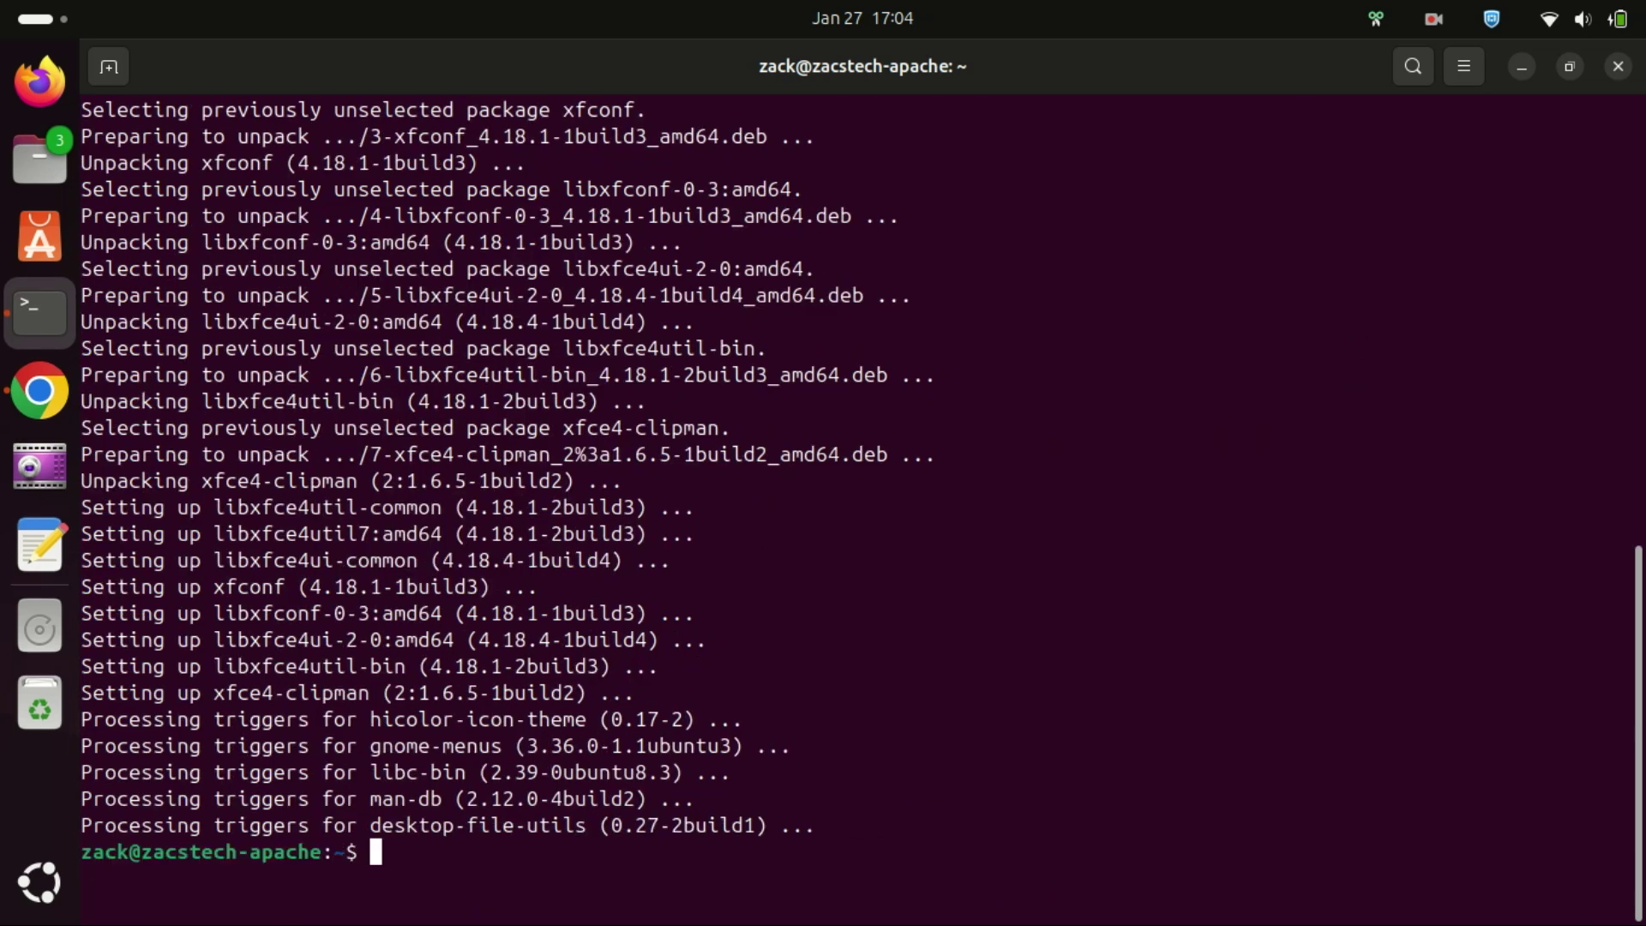
pyautogui.write('clear')
pyautogui.press('Return')
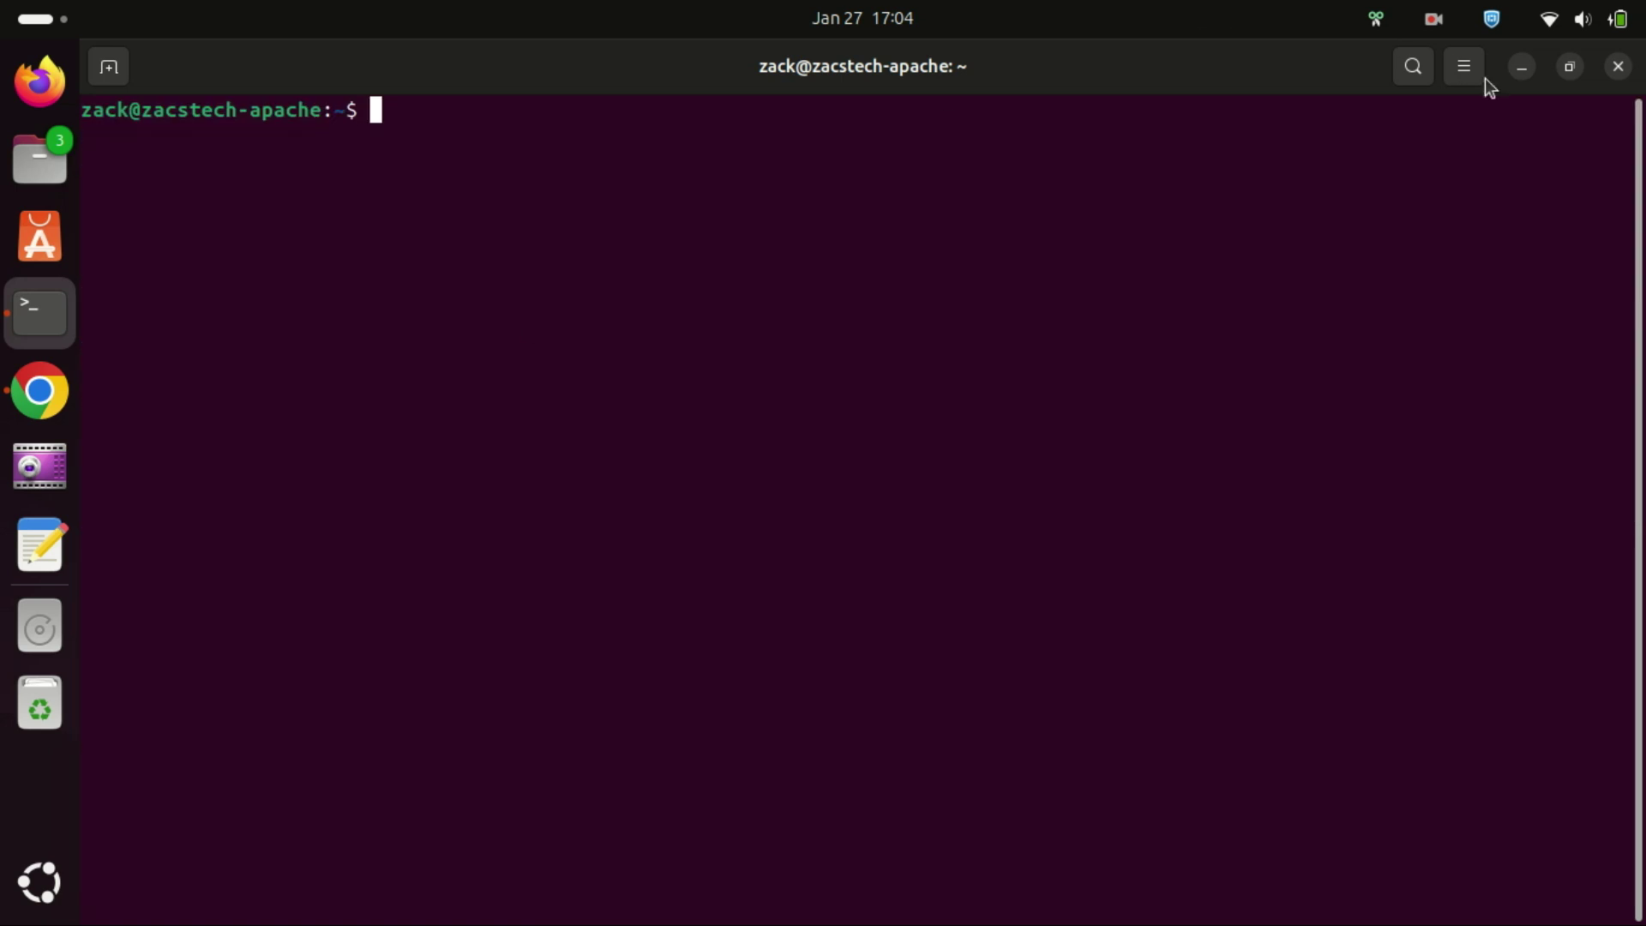
# Close the terminal and launch Clipboard Manager found by searching apps for 'cli'
pyautogui.click(1618, 67)
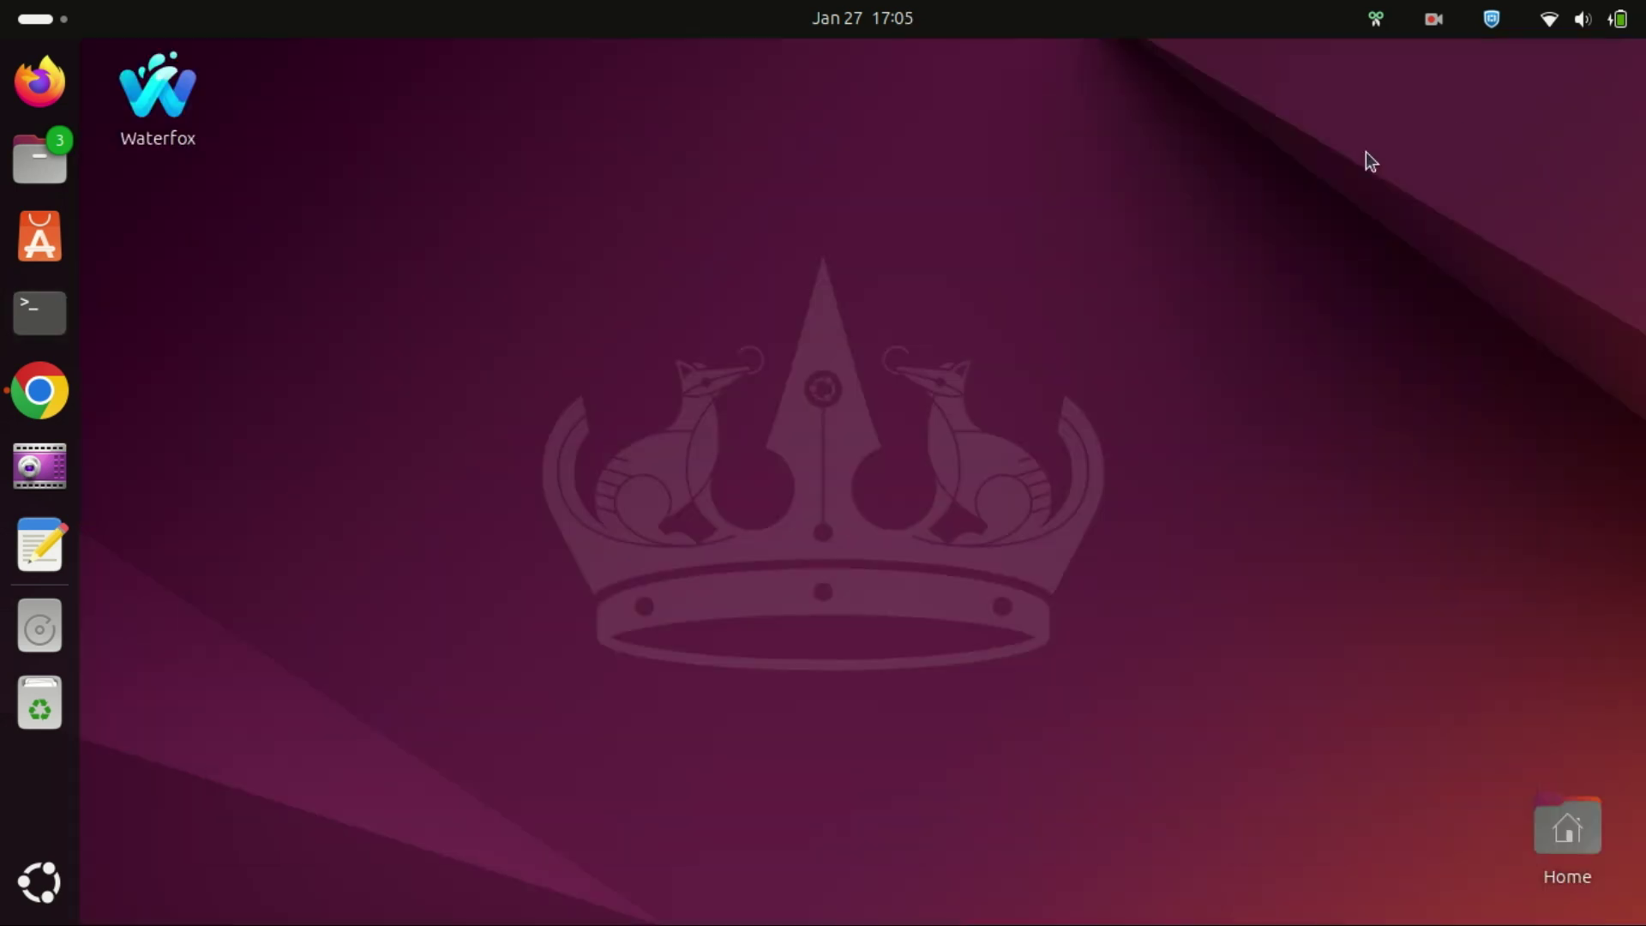
pyautogui.click(60, 881)
pyautogui.click(734, 92)
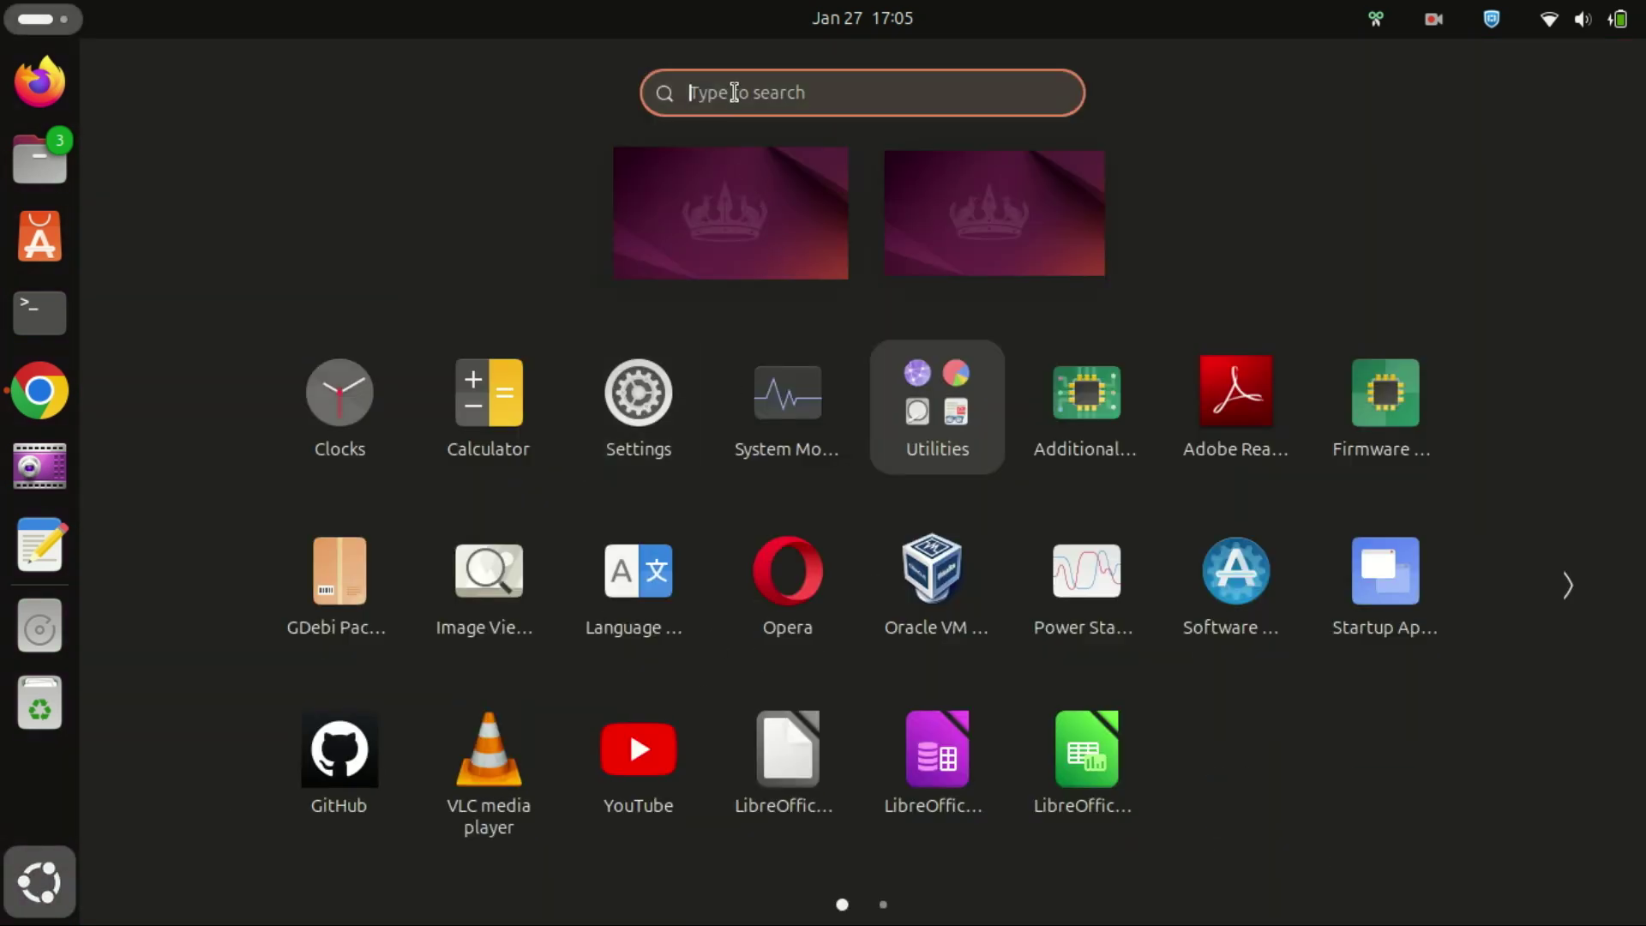
pyautogui.write('cli')
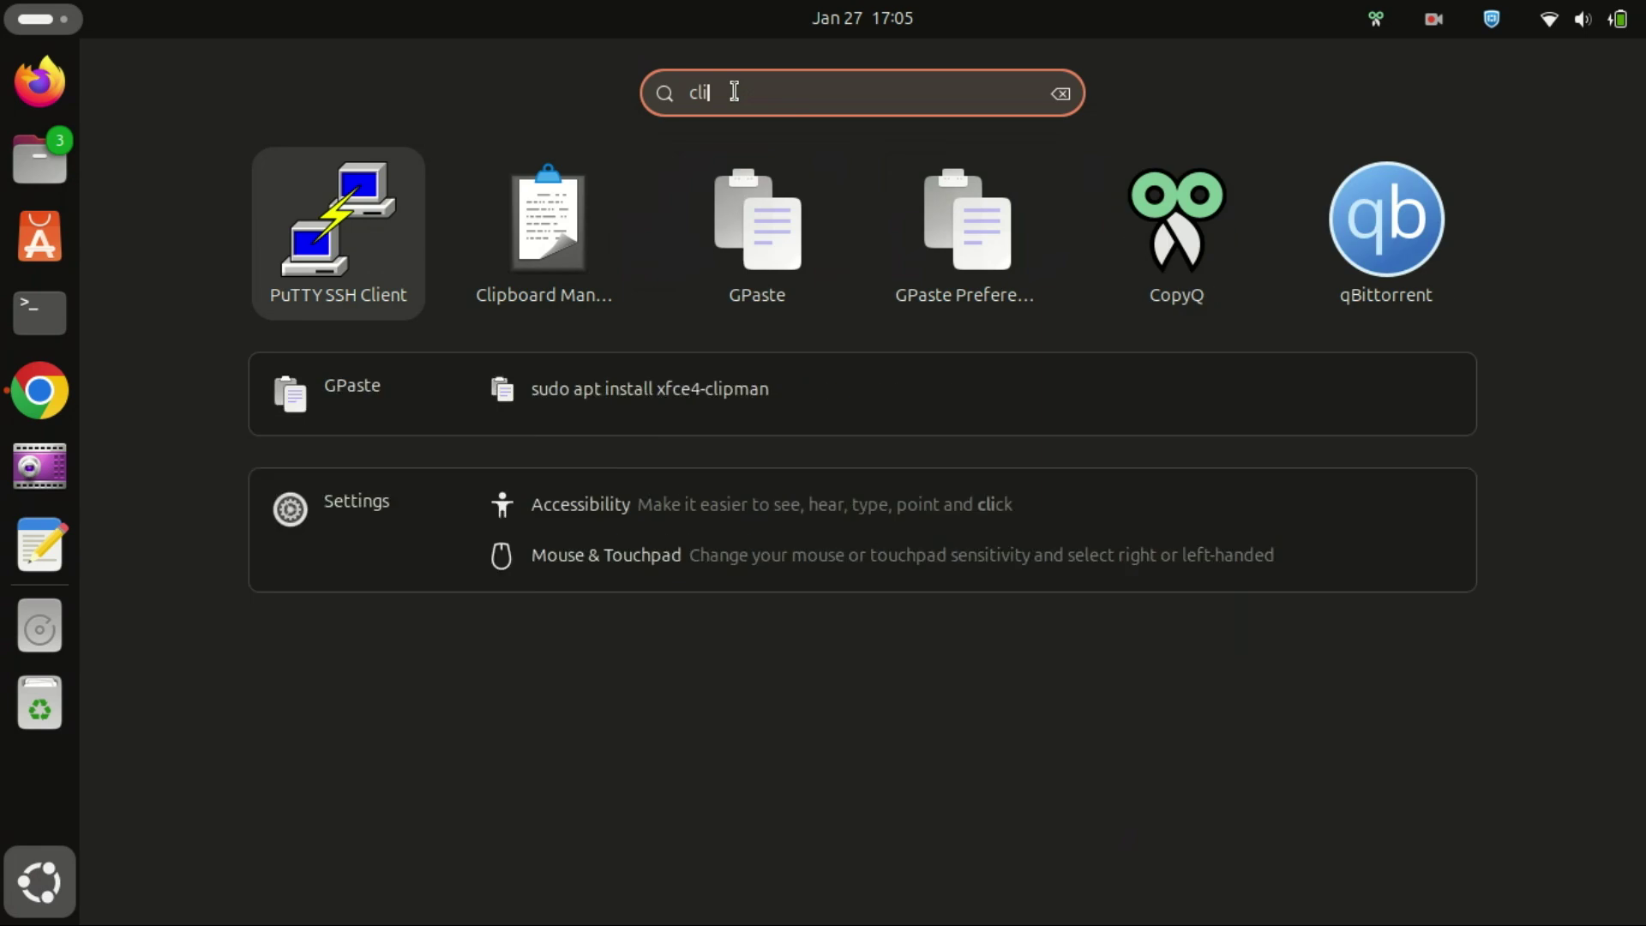
pyautogui.click(529, 216)
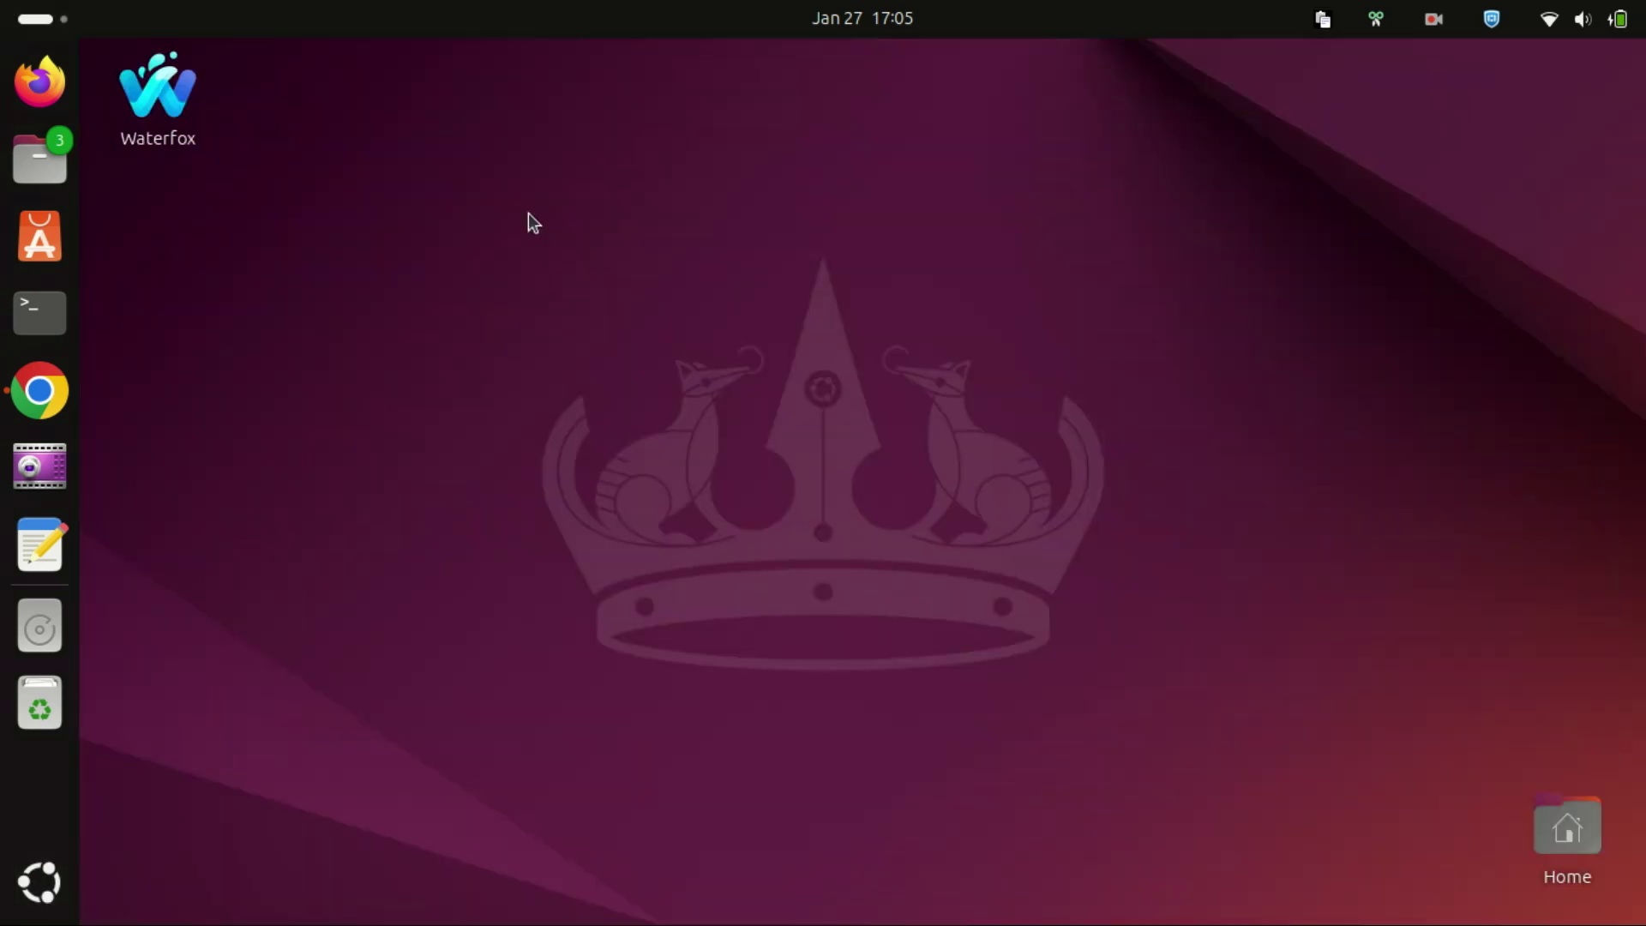
# Check Clipman's tray menu, then exit CopyQ from its tray menu, confirming Yes
pyautogui.click(1324, 19)
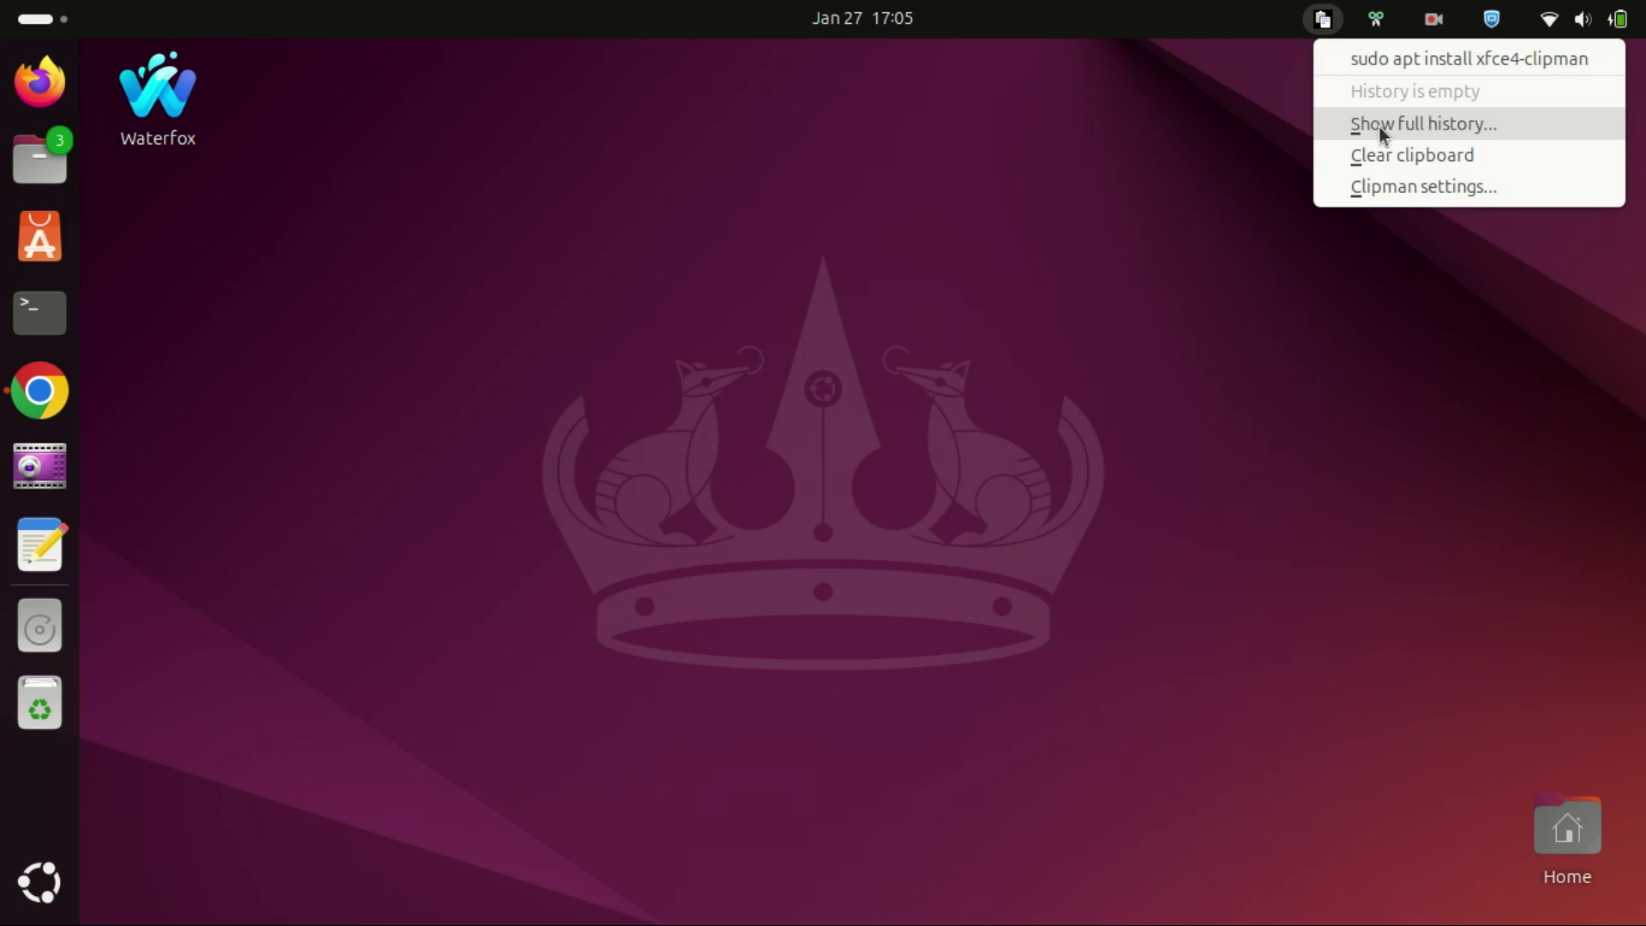
pyautogui.click(1378, 21)
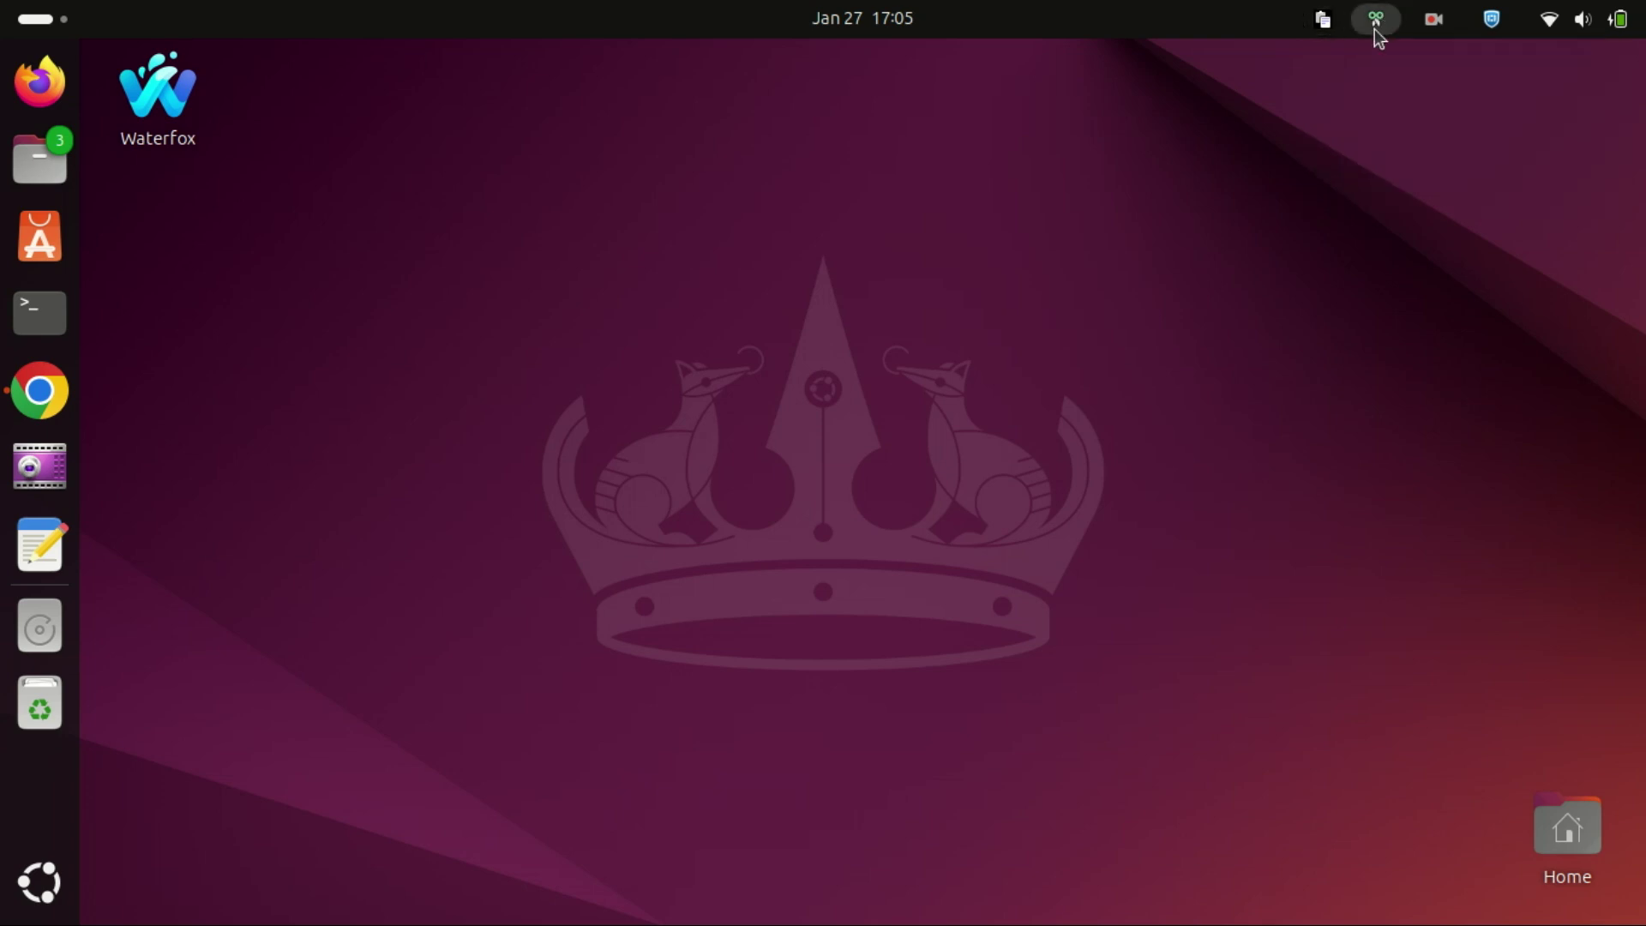
pyautogui.click(1375, 29)
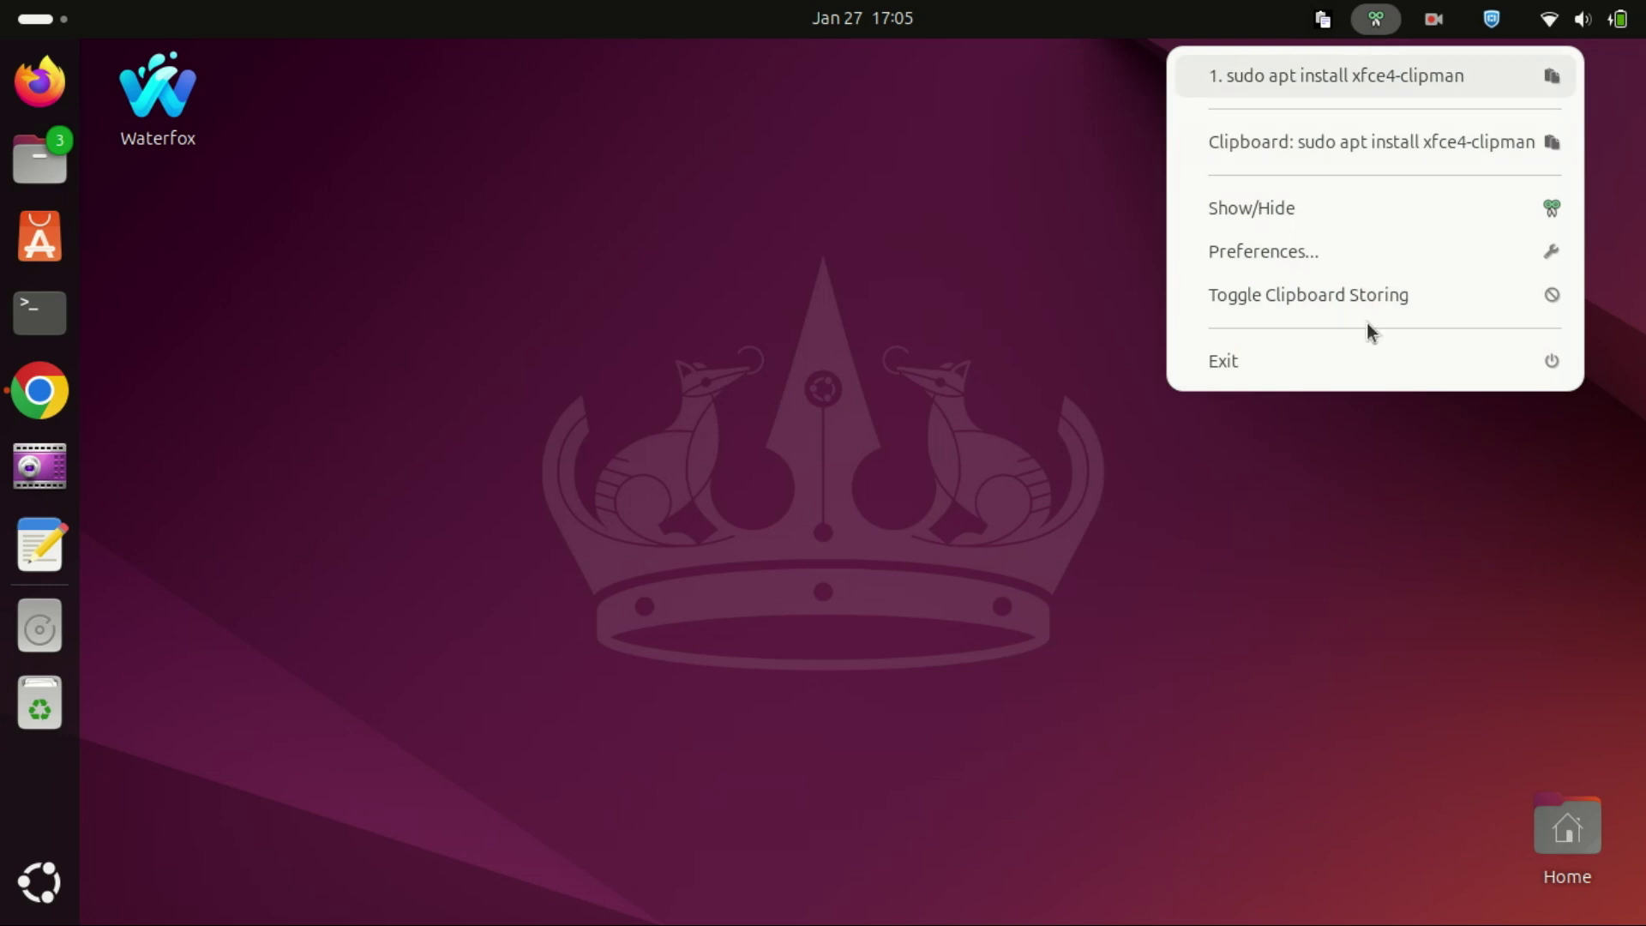
pyautogui.click(1340, 363)
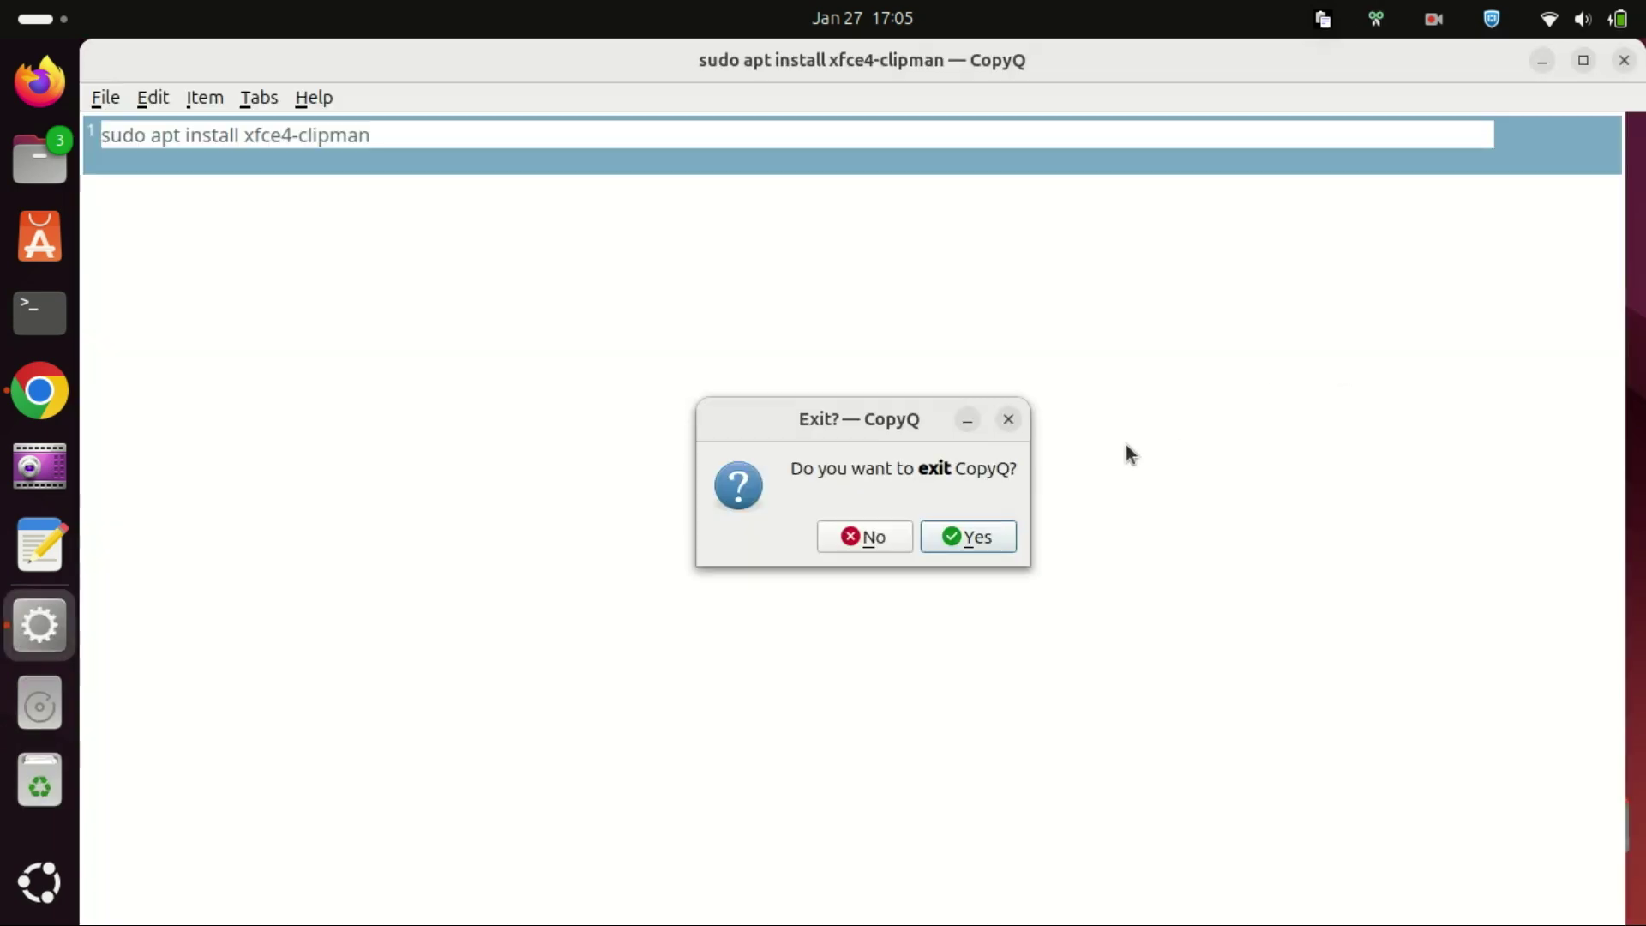
pyautogui.click(986, 538)
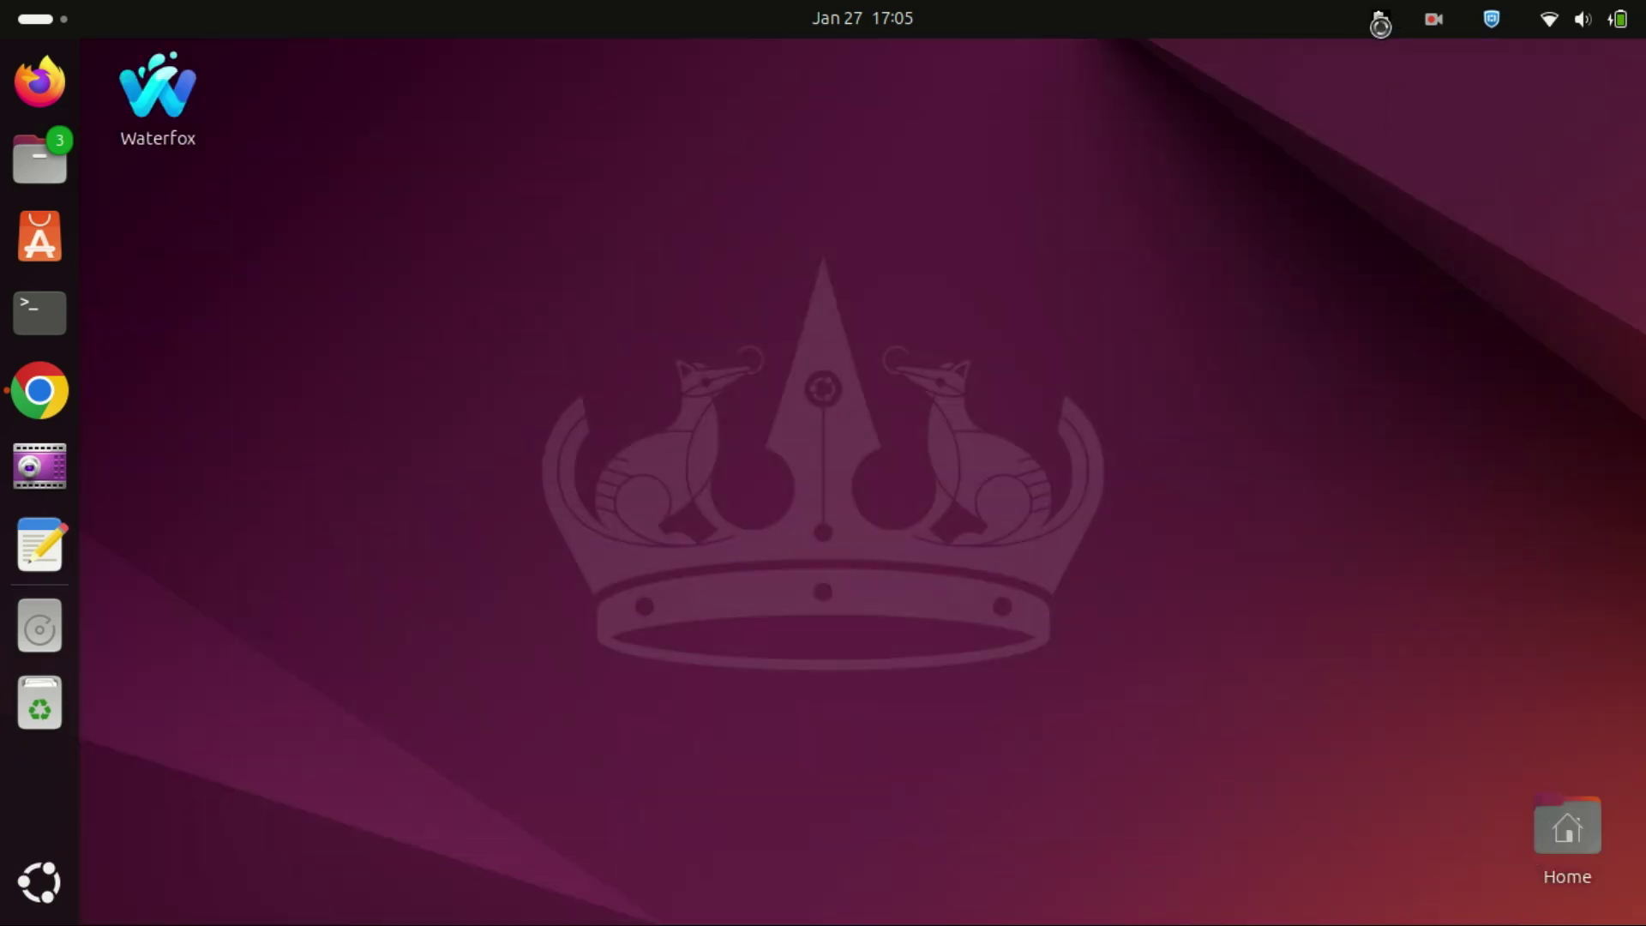
# View Clipman's full history maximized, confirm it is empty, and close the window
pyautogui.click(1379, 26)
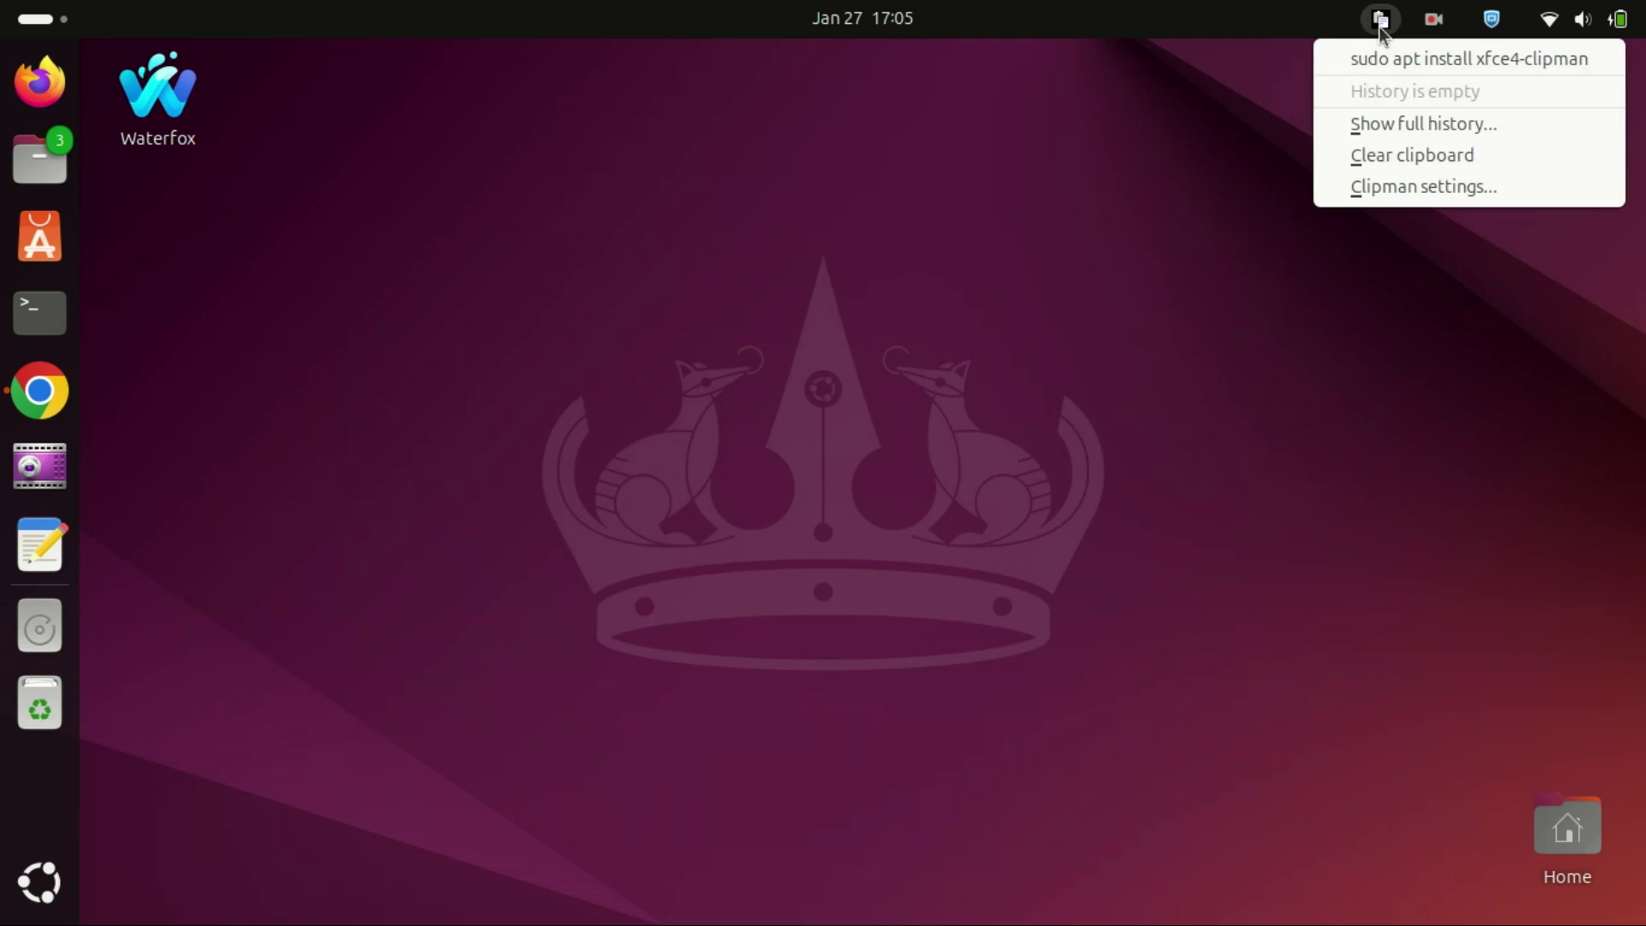
pyautogui.click(1396, 126)
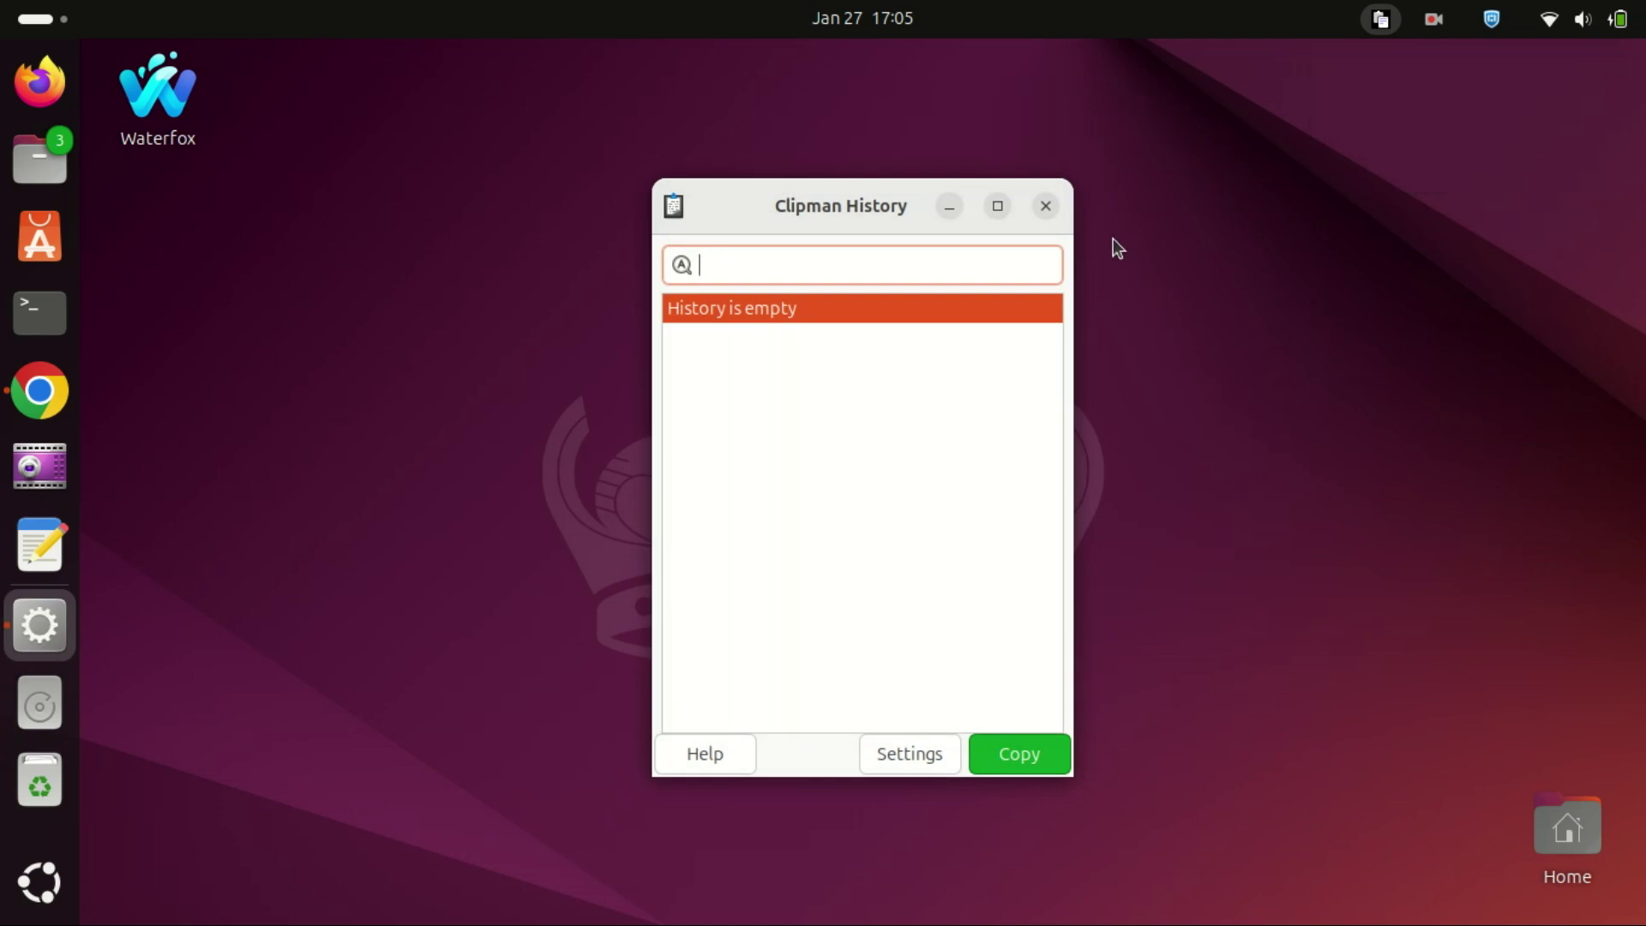
pyautogui.click(1000, 206)
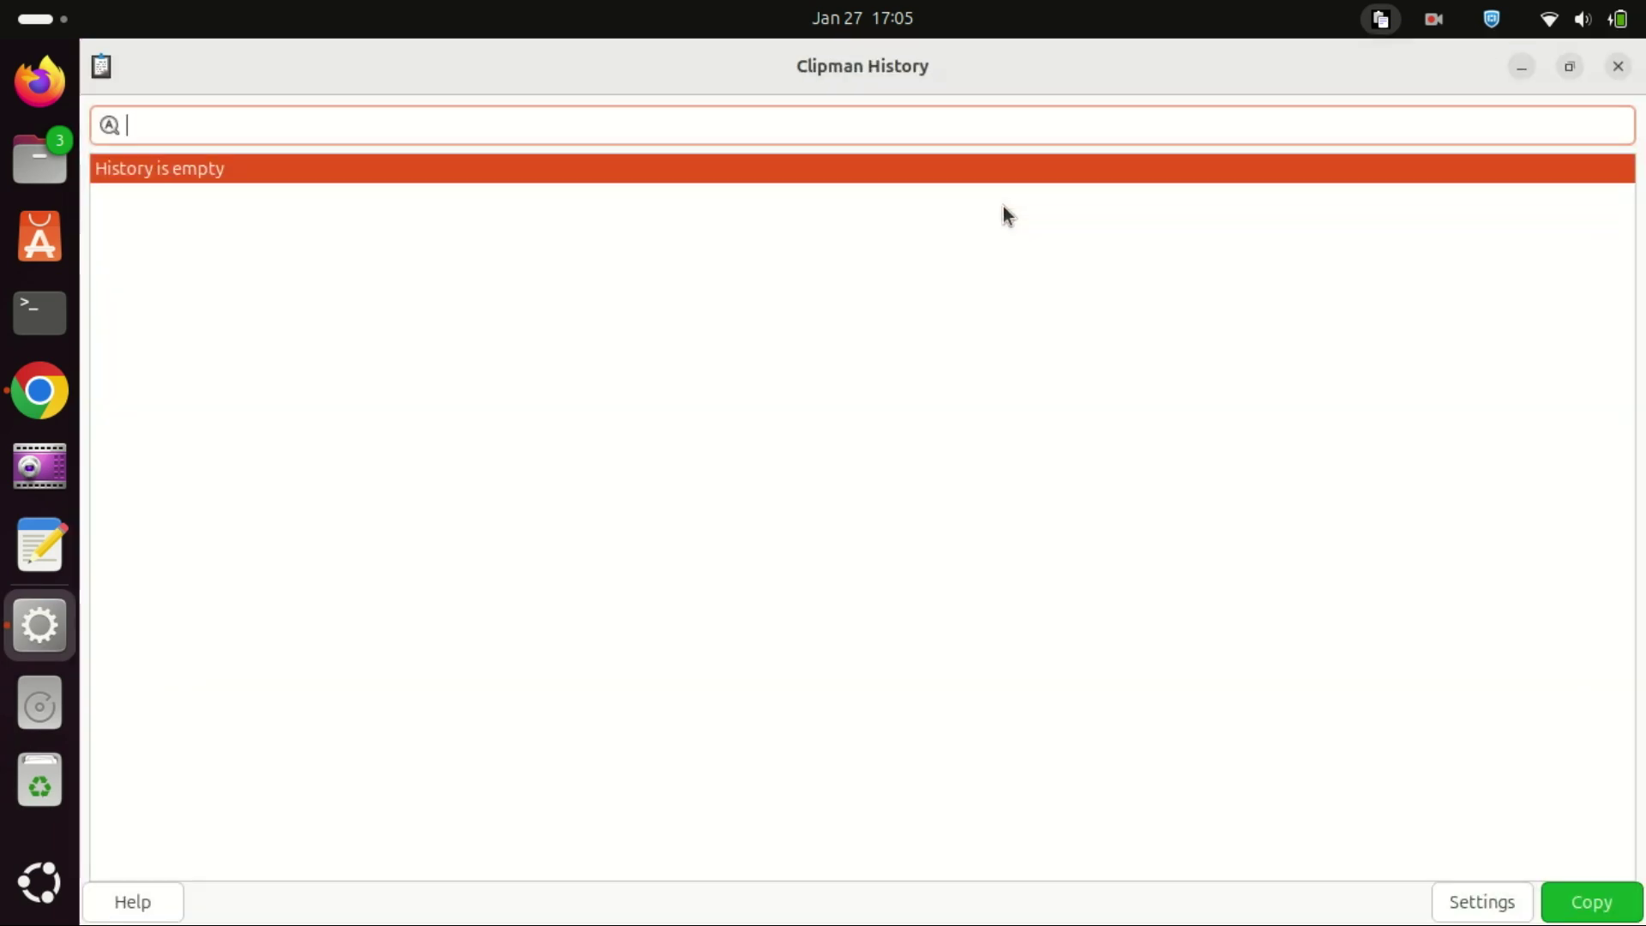
pyautogui.click(1620, 67)
pyautogui.click(1377, 24)
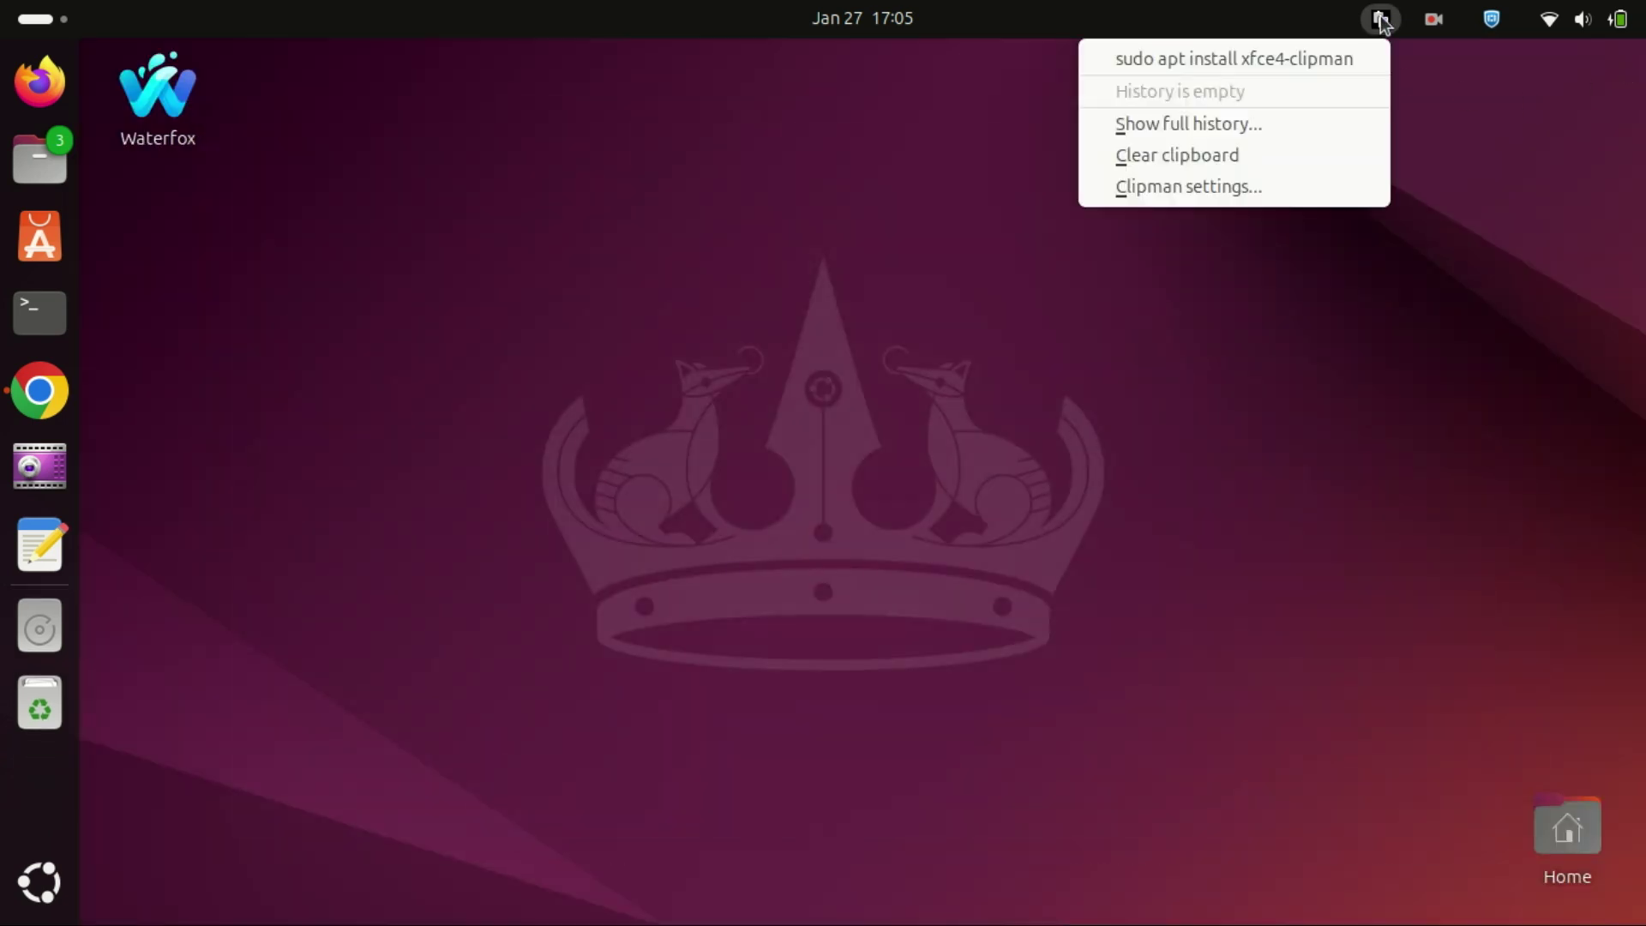
pyautogui.click(1380, 24)
pyautogui.click(1382, 25)
pyautogui.click(1255, 194)
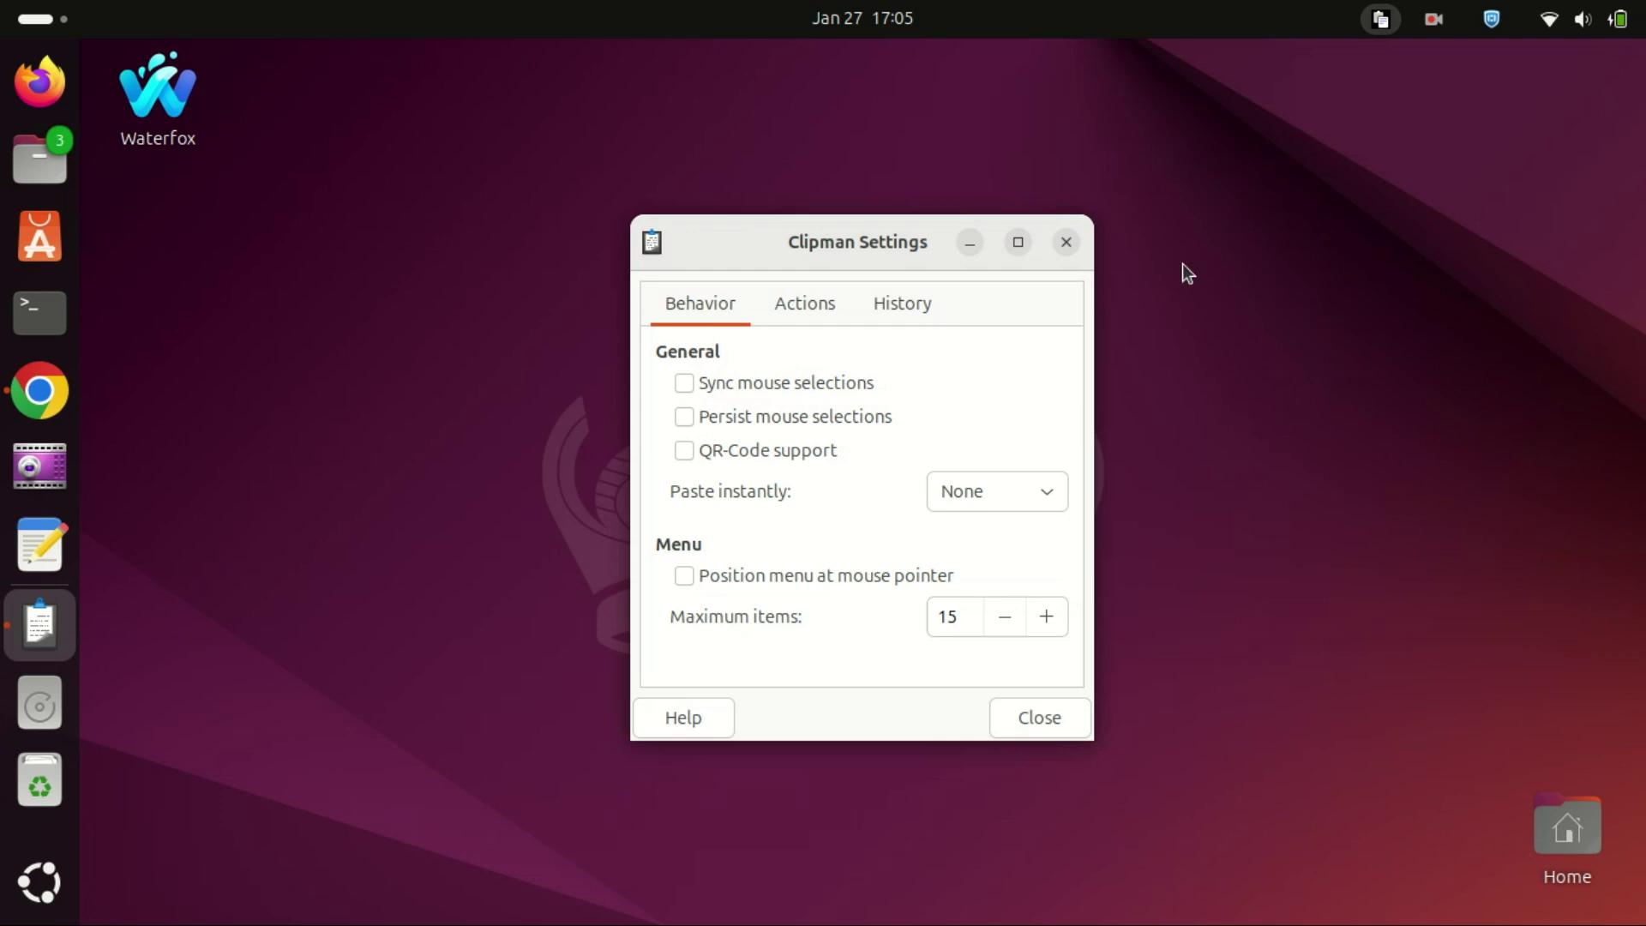
pyautogui.click(915, 306)
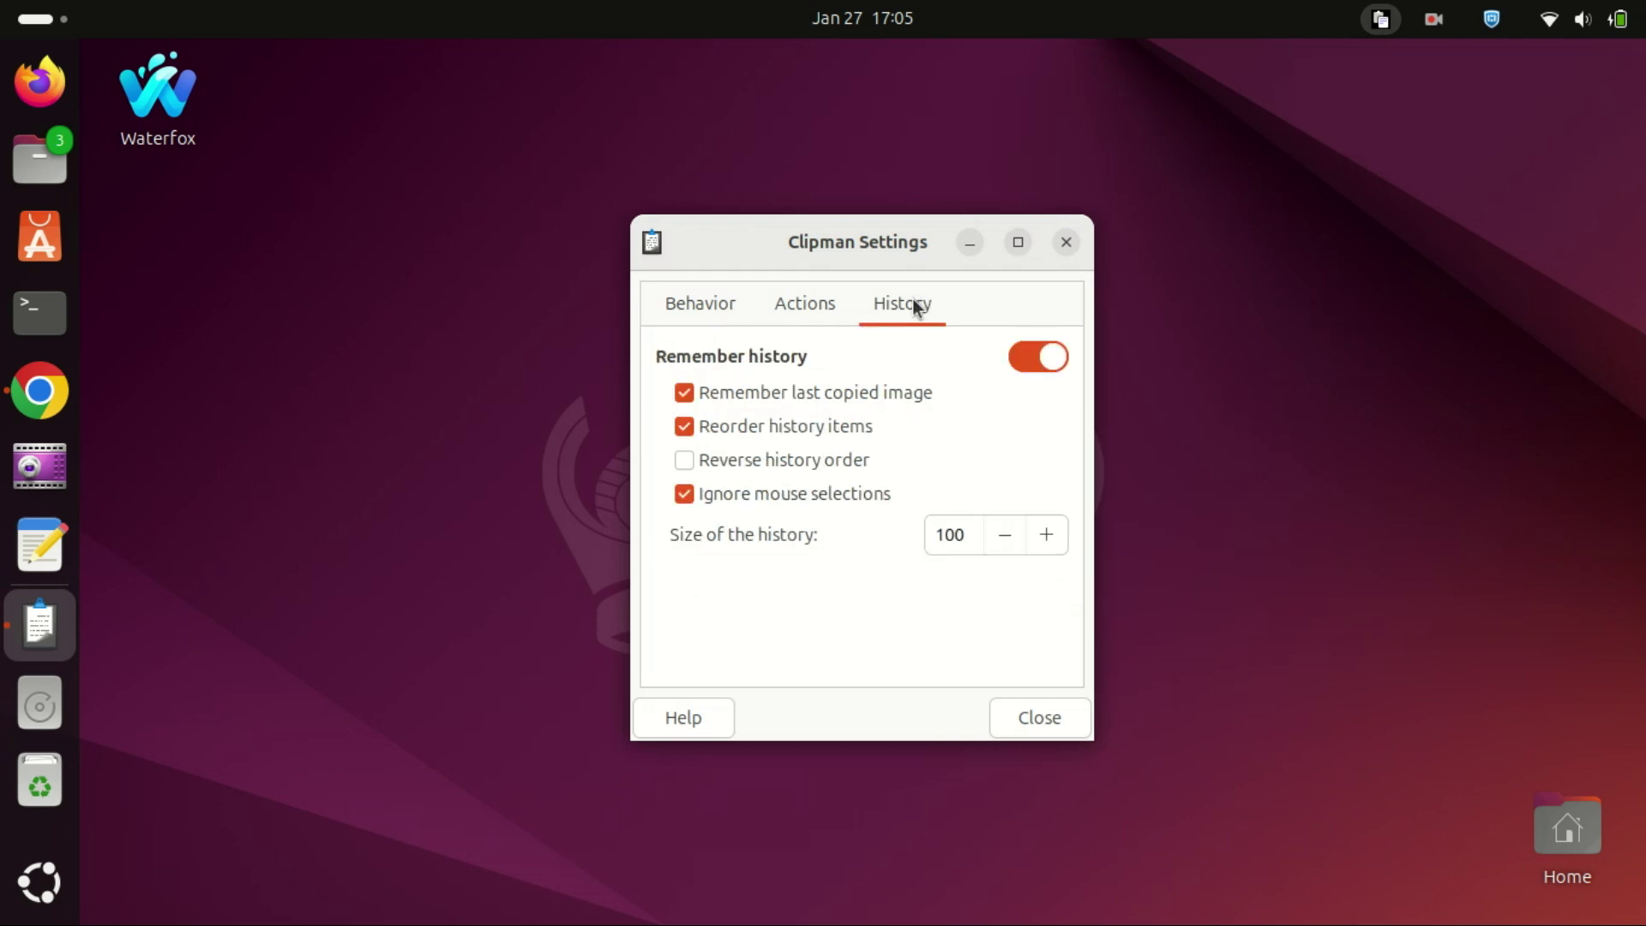
pyautogui.click(819, 311)
pyautogui.click(717, 302)
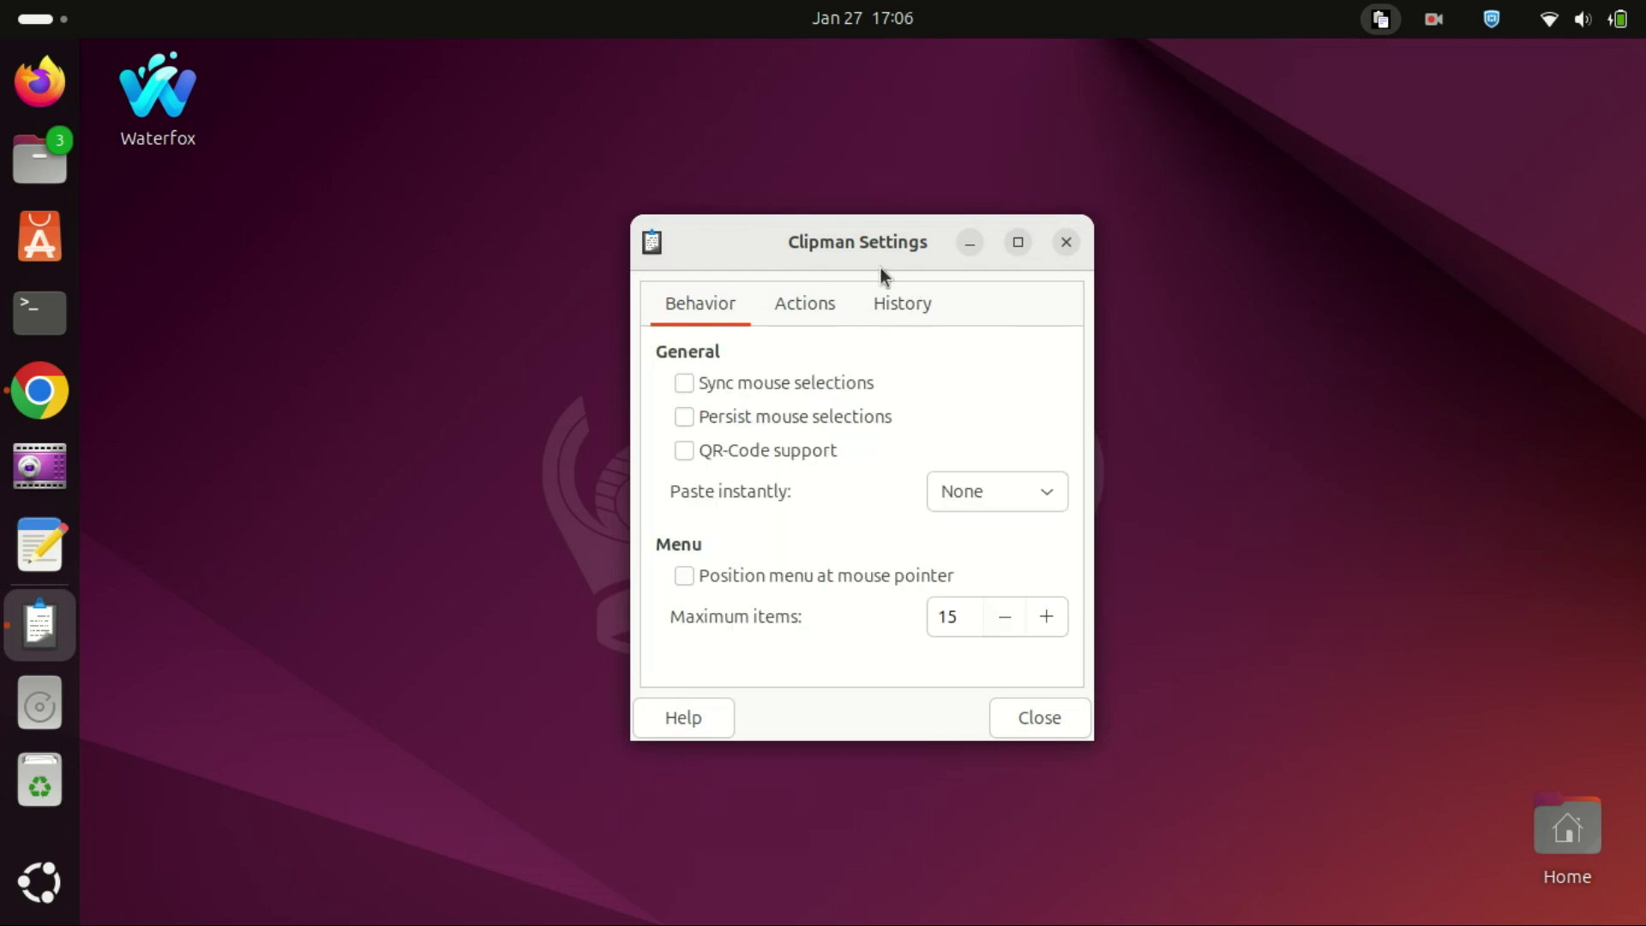
pyautogui.click(1063, 250)
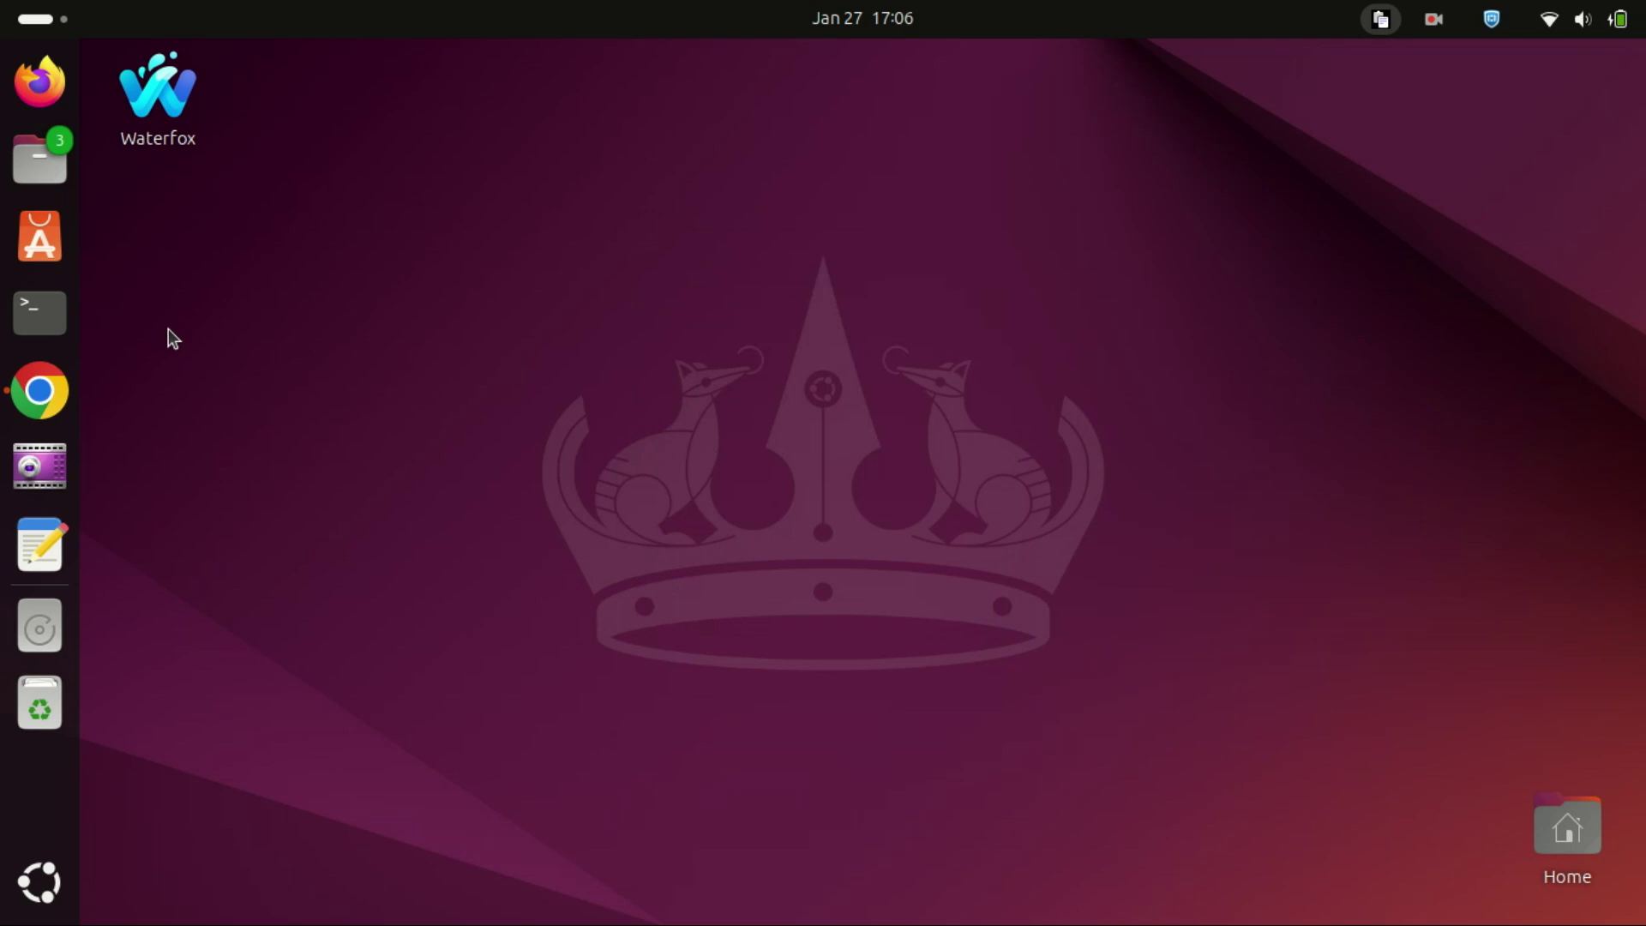
pyautogui.click(1383, 21)
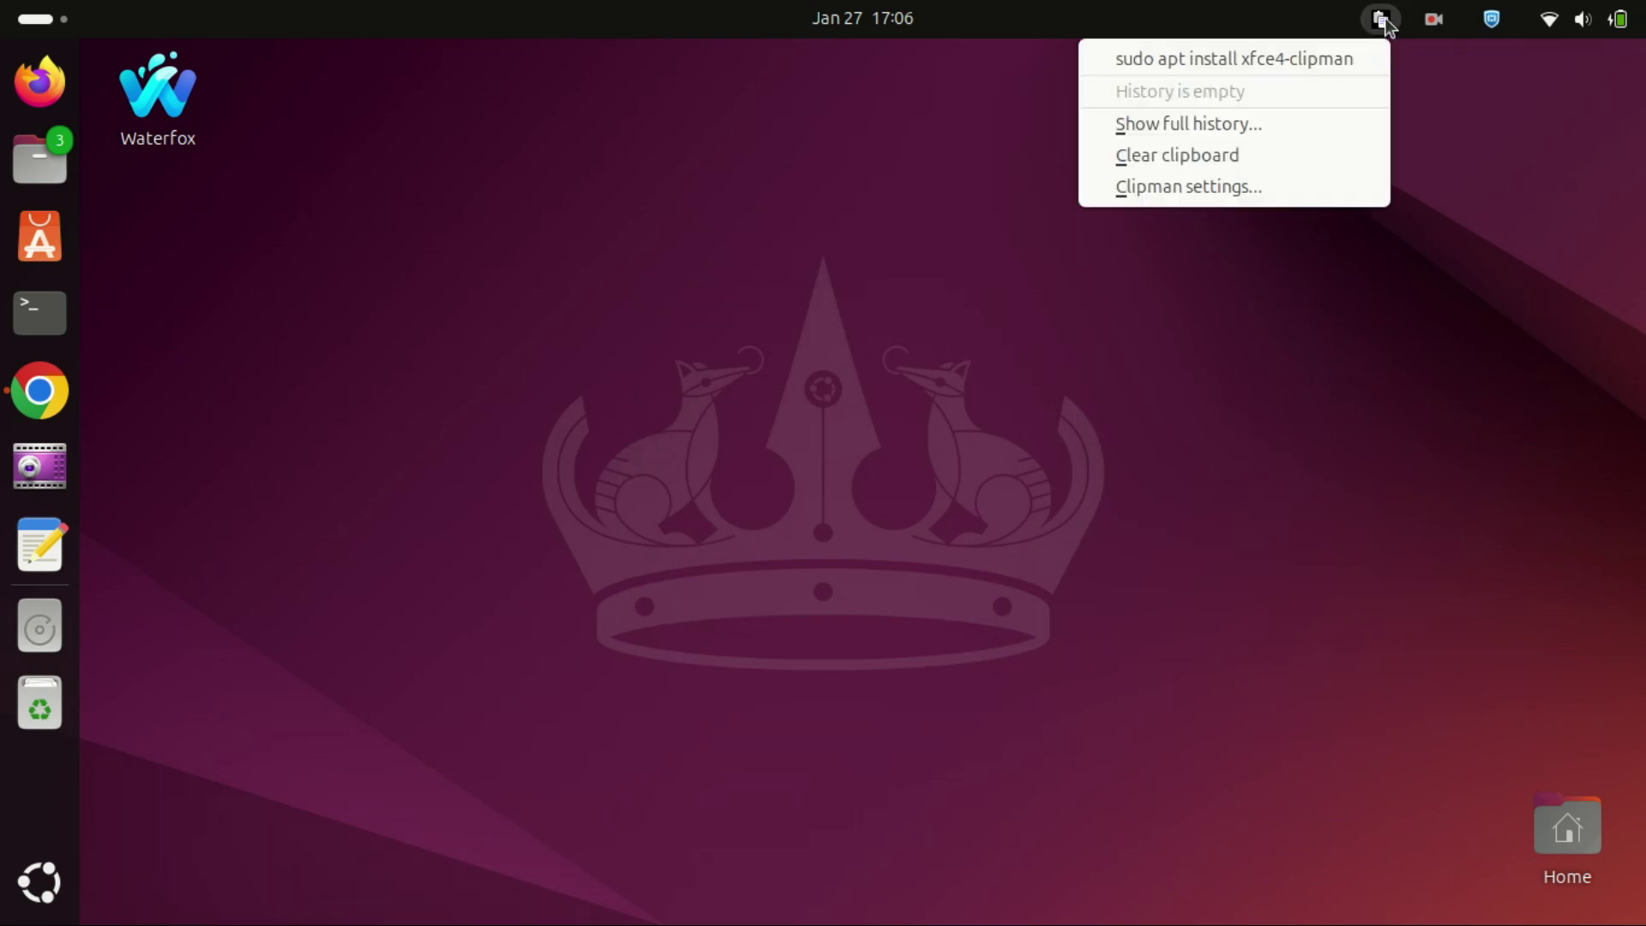